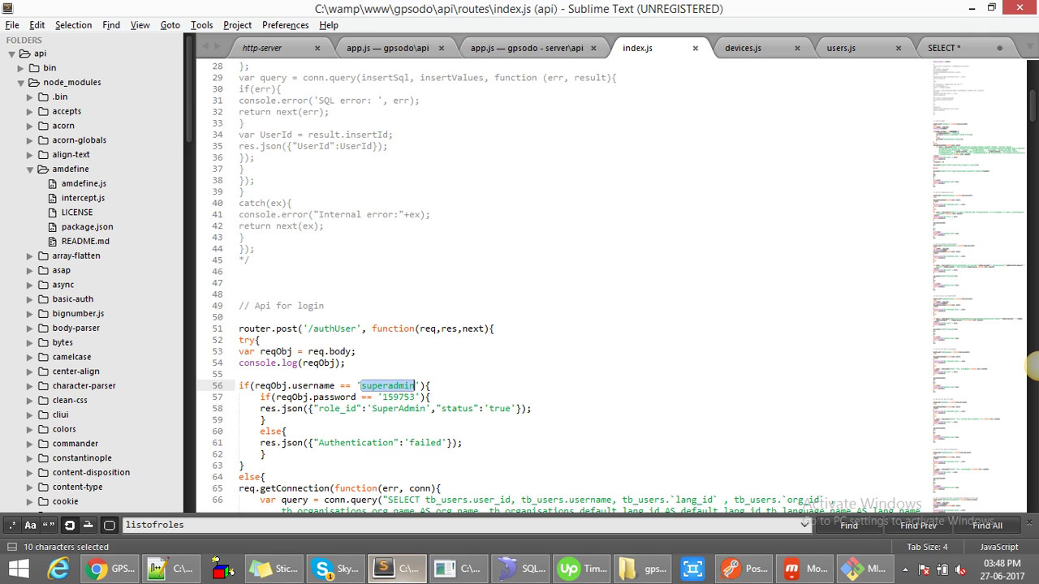
- Copy the hard-coded super admin password from line 57 of index.js and return to the sign-in page
click(391, 397)
double_click(391, 397)
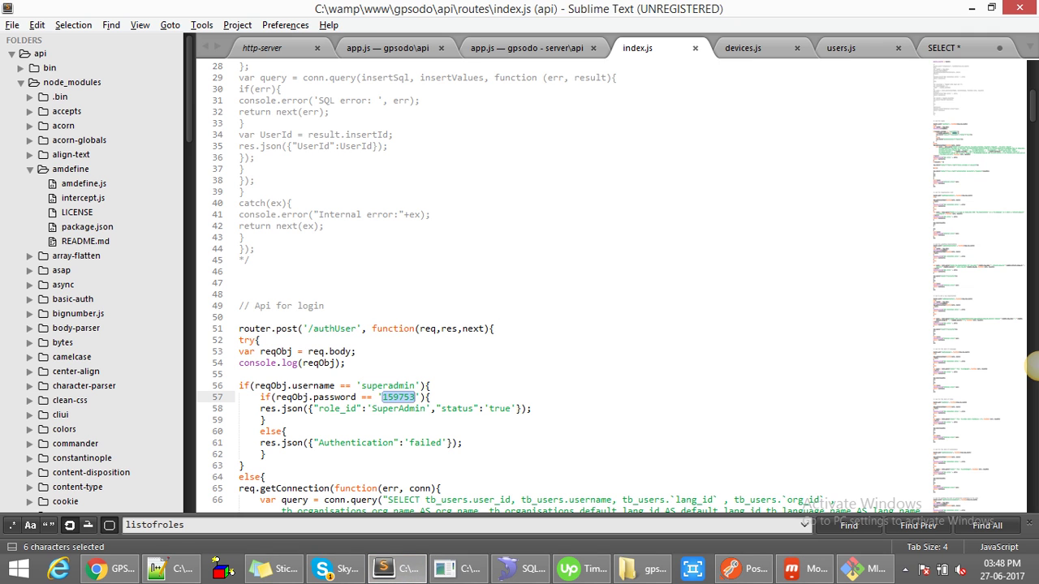
key(alt+Tab)
key(Tab)
- Paste the admin password to sign in, then open Organisations under User Management
key(ctrl+v)
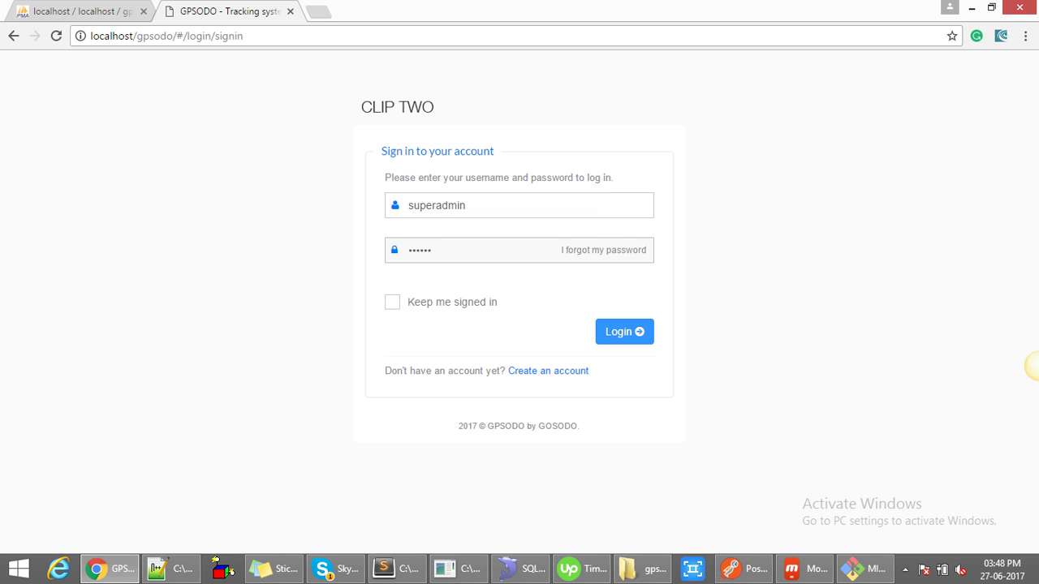
key(Return)
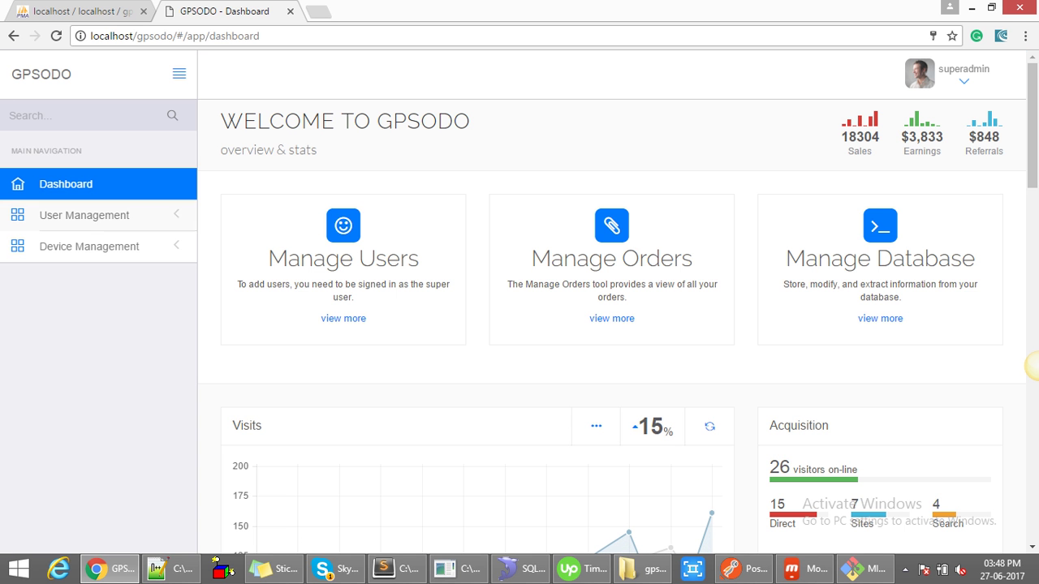
click(85, 215)
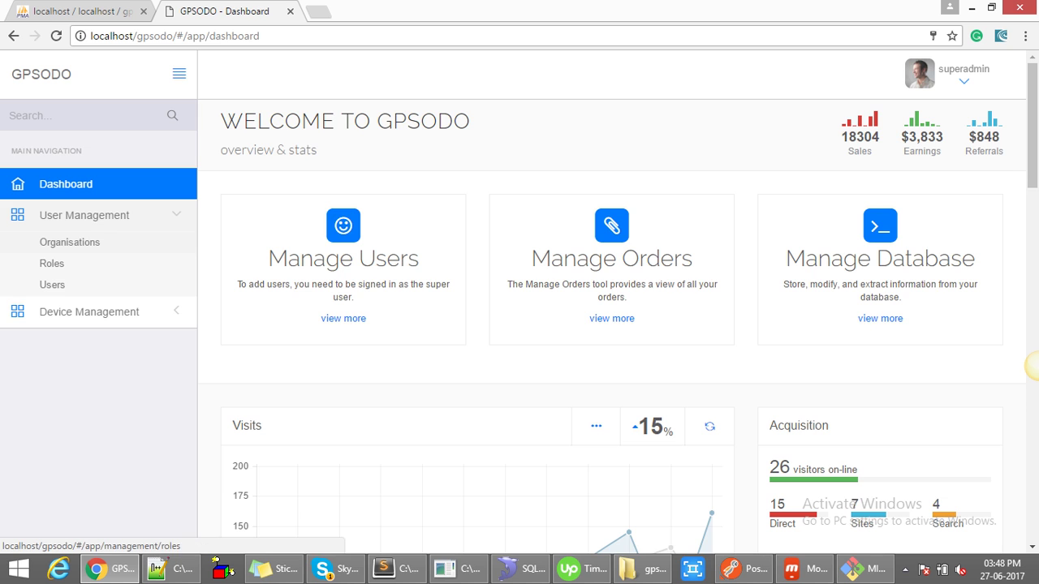
click(70, 242)
scroll(1031, 366, down, 2)
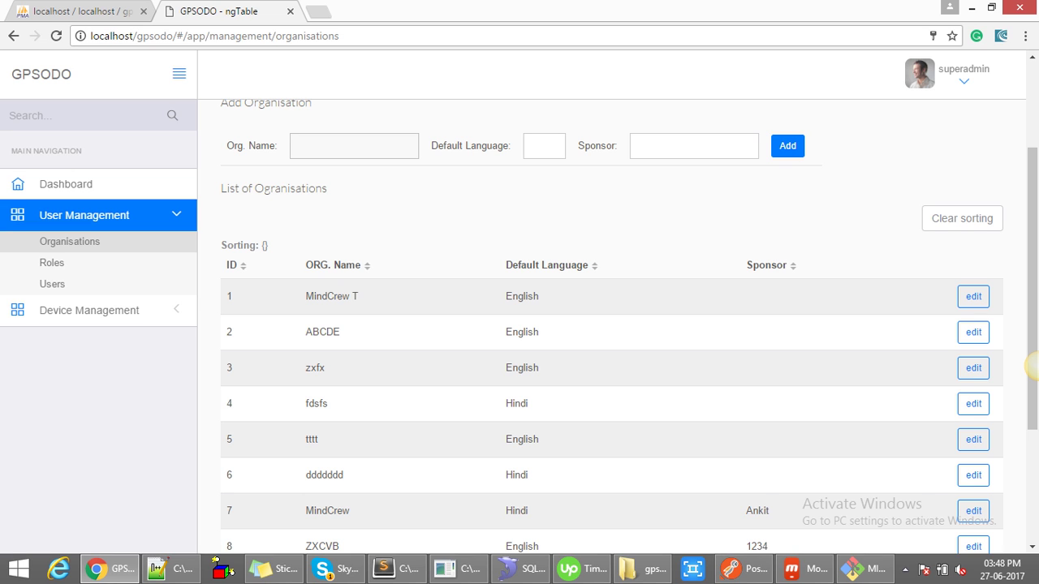
- Add an organisation named 'new organisation' with English as its default language
text(new organisation)
key(Tab)
key(Down)
key(Return)
key(Tab)
key(Tab)
key(Return)
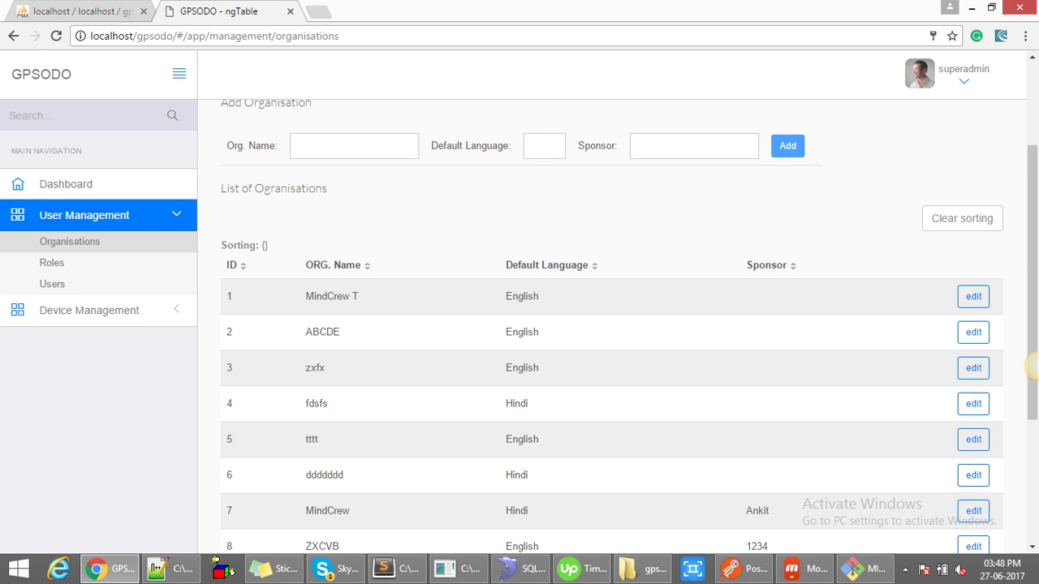
- On page 2, edit the new entry and correct its name to 'new organization'
scroll(1030, 367, down, 3)
key(Tab)
key(Return)
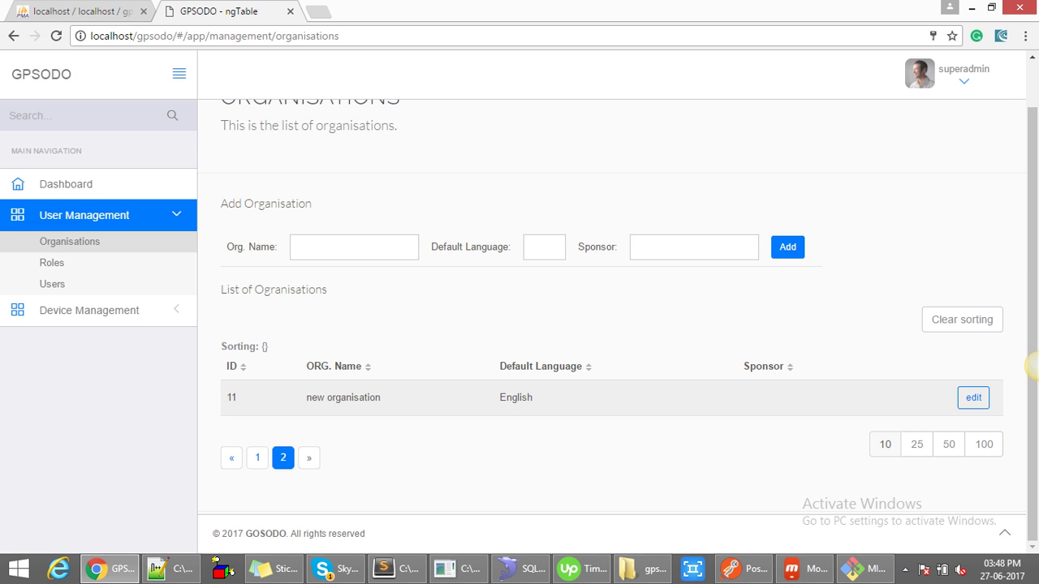
key(shift+Right)
key(shift+Right)
key(shift+Right)
key(shift+Right)
key(shift+Right)
key(shift+Right)
key(shift+Right)
key(shift+Right)
key(shift+Right)
key(shift+Right)
key(shift+Right)
key(shift+Right)
key(shift+Right)
key(shift+Right)
key(shift+Right)
key(shift+Right)
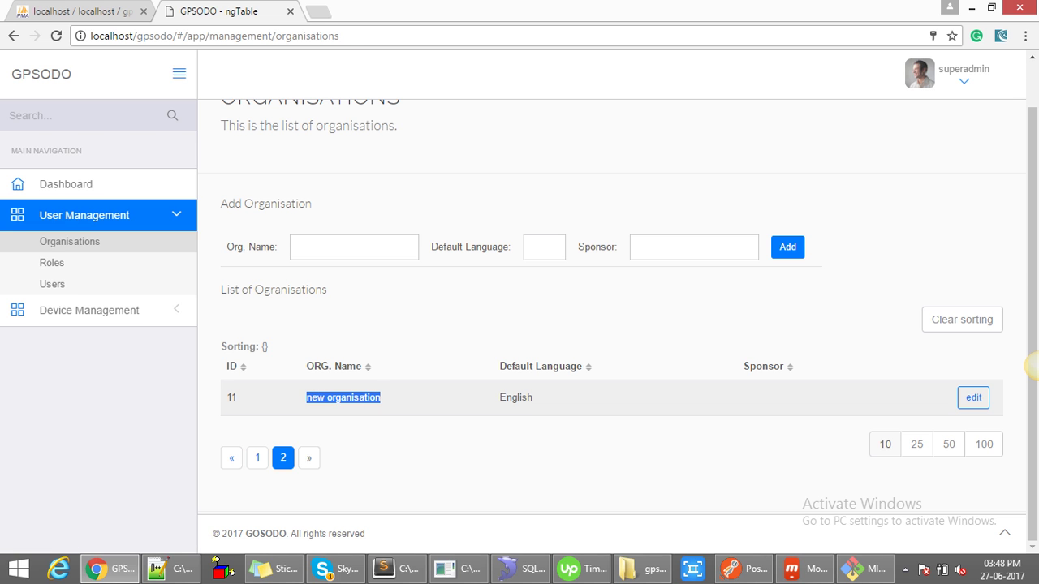
key(Return)
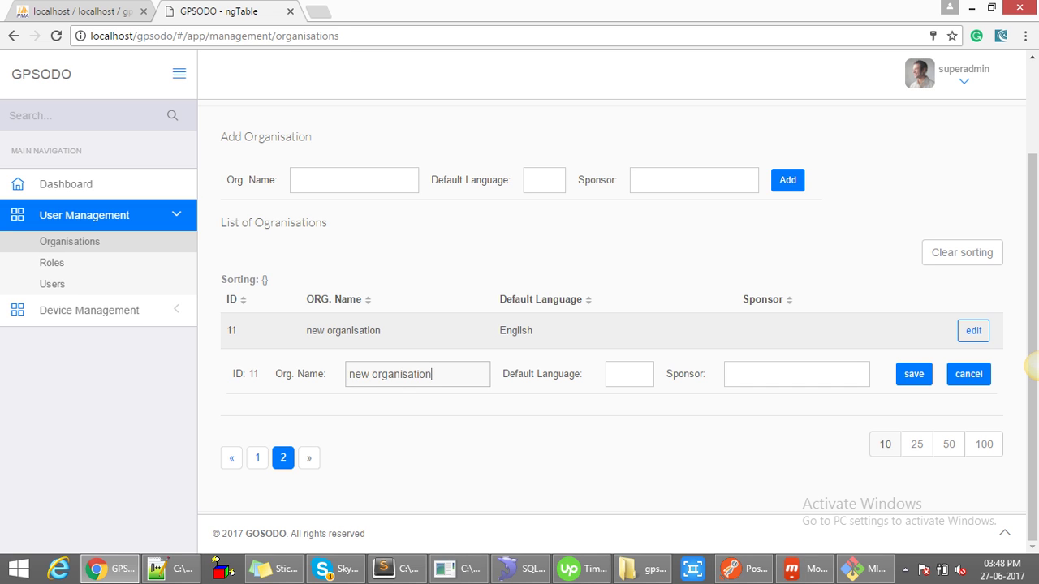
click(403, 374)
key(BackSpace)
text(z)
click(914, 374)
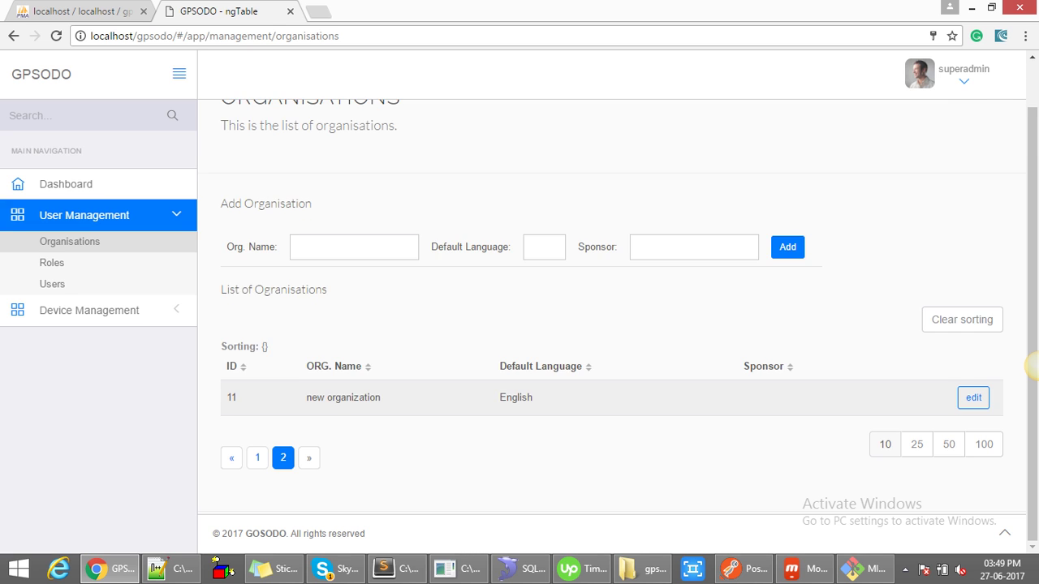
- Edit 'new organization' again and set its sponsor to 'no sponsor'
click(309, 457)
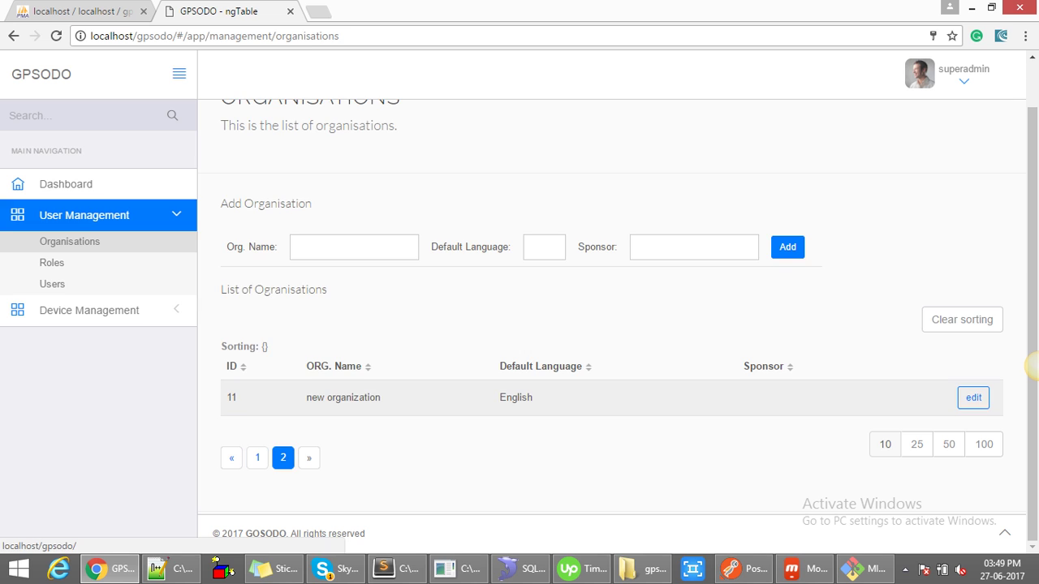
drag(381, 398, 306, 398)
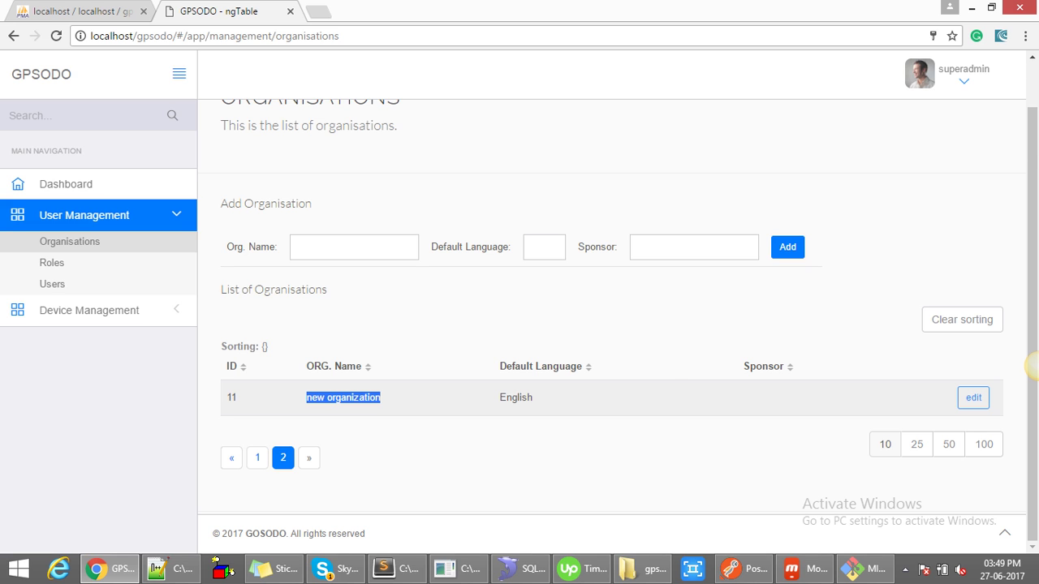
key(Return)
text(no)
text( sponso)
text(t)
key(BackSpace)
text(r)
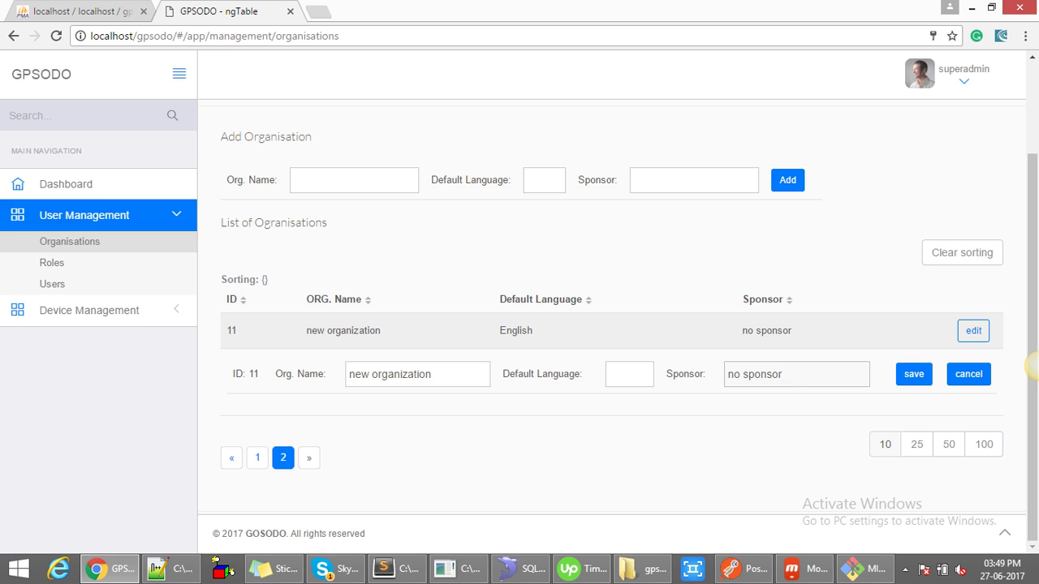
key(Return)
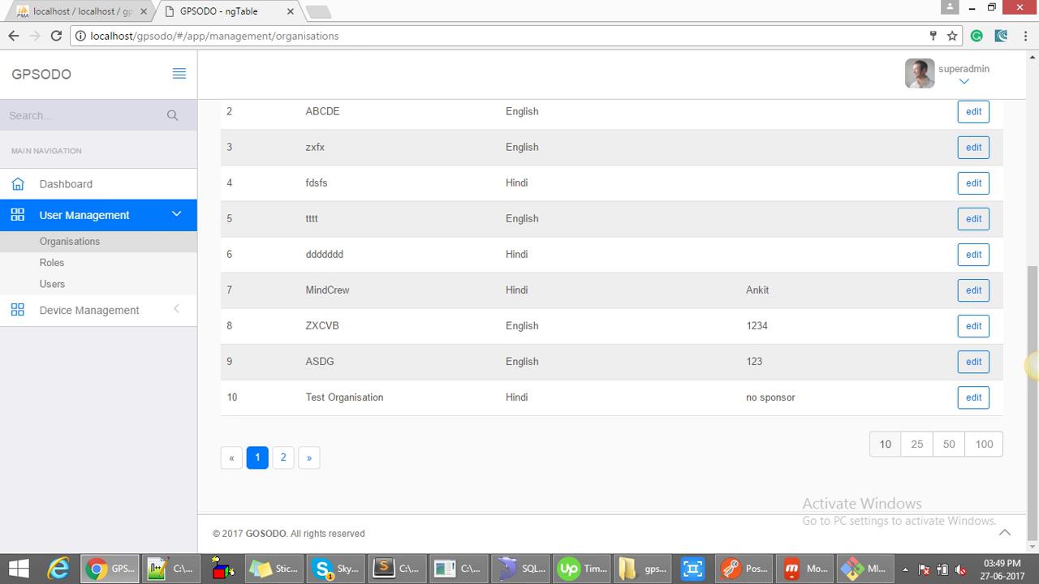
- Sort the organisations table by name descending, then by default language and name again
click(282, 457)
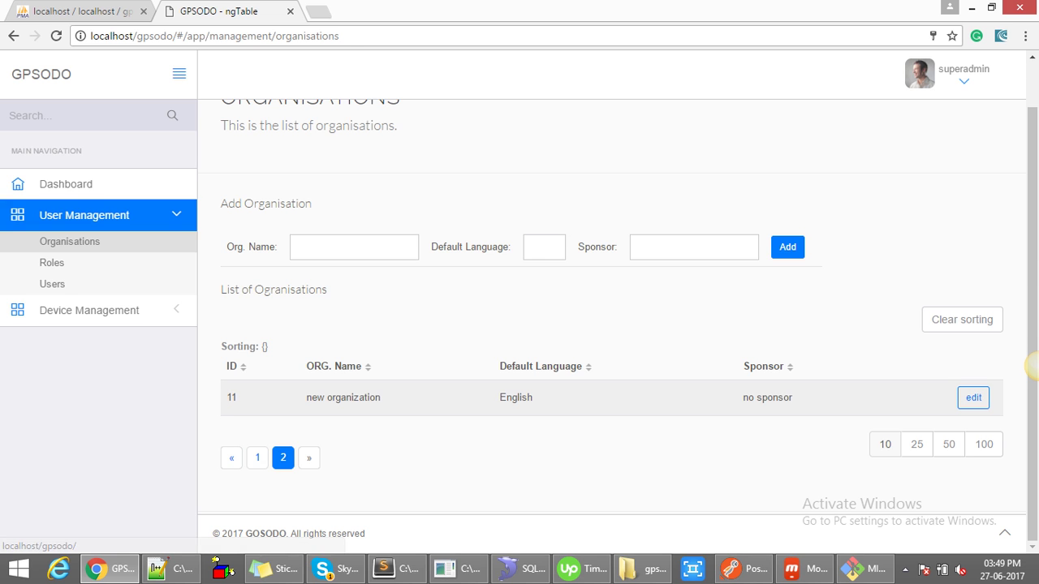
drag(793, 398, 742, 398)
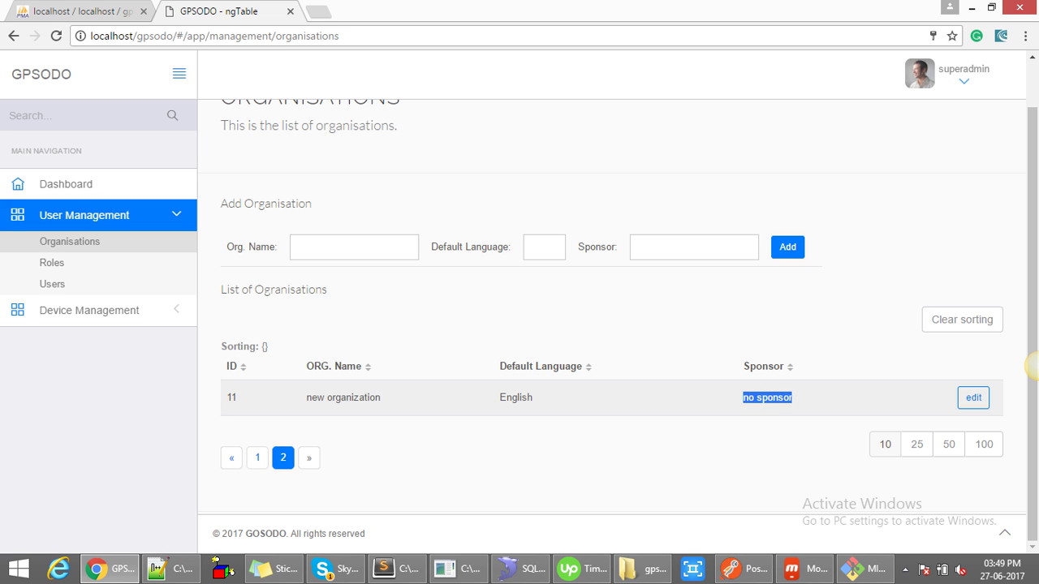
scroll(1031, 365, up, 1)
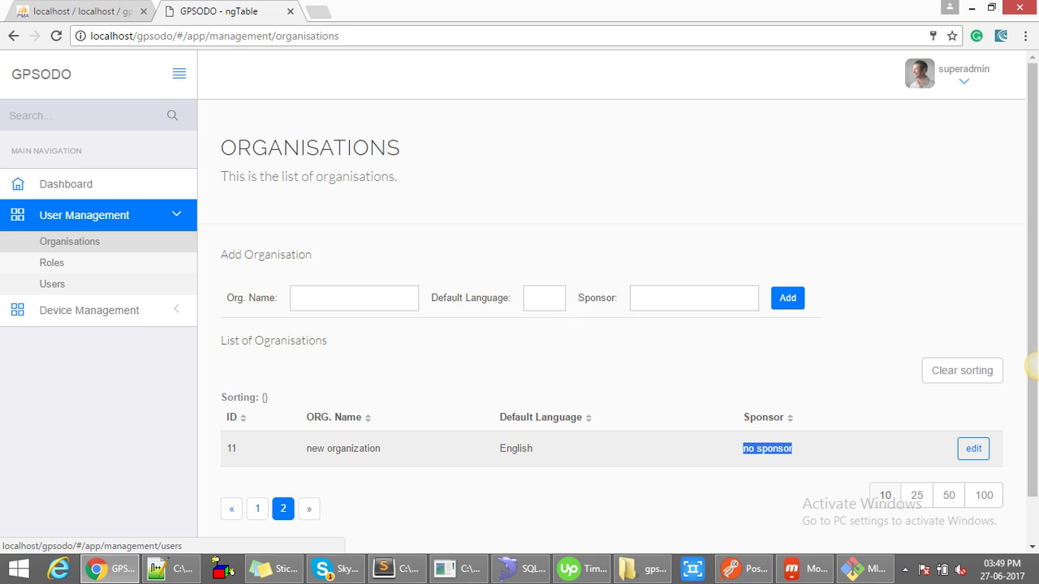
click(335, 418)
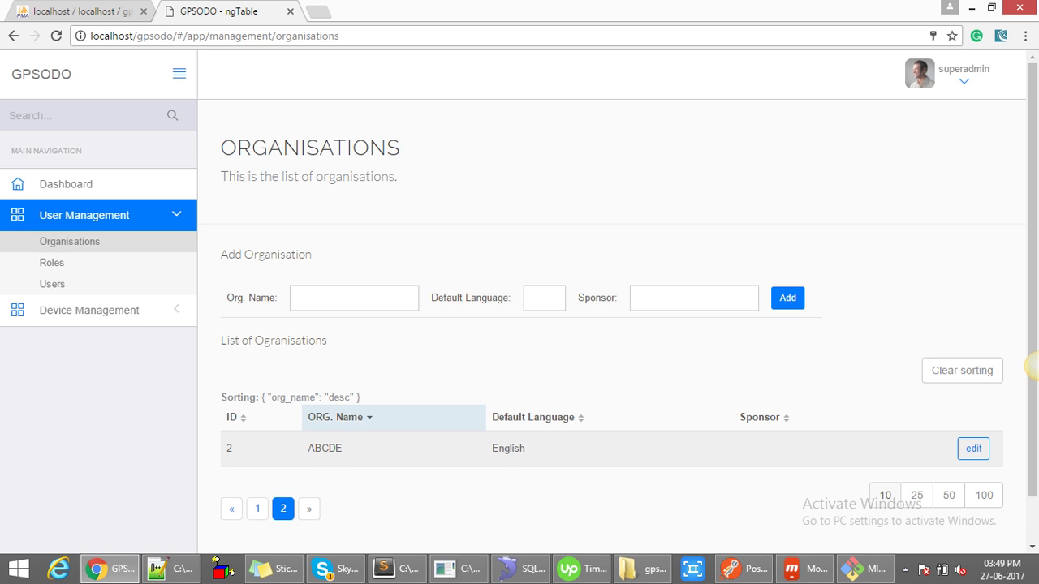
click(258, 508)
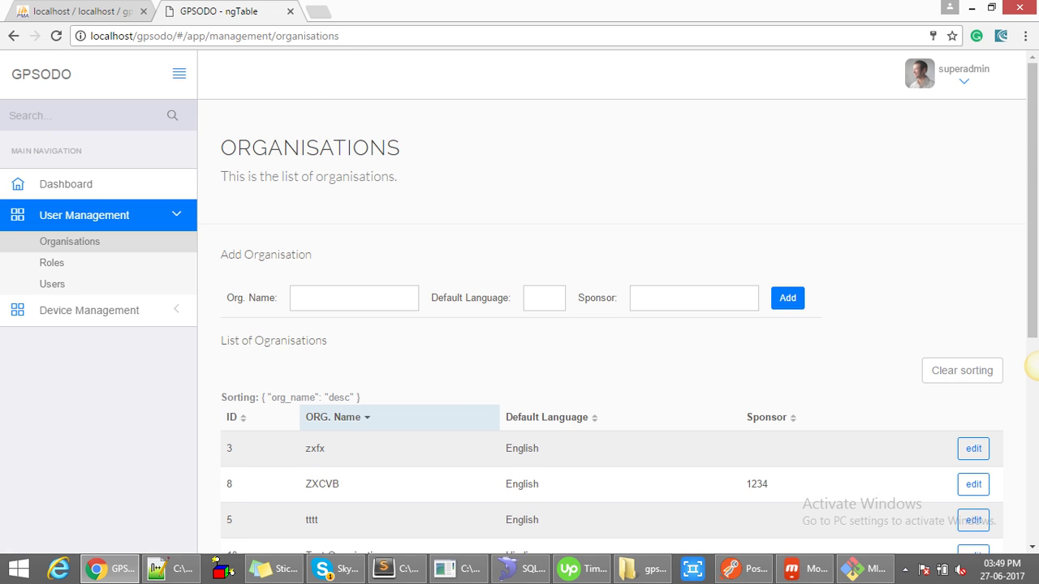
scroll(1032, 366, down, 2)
scroll(1032, 366, down, 1)
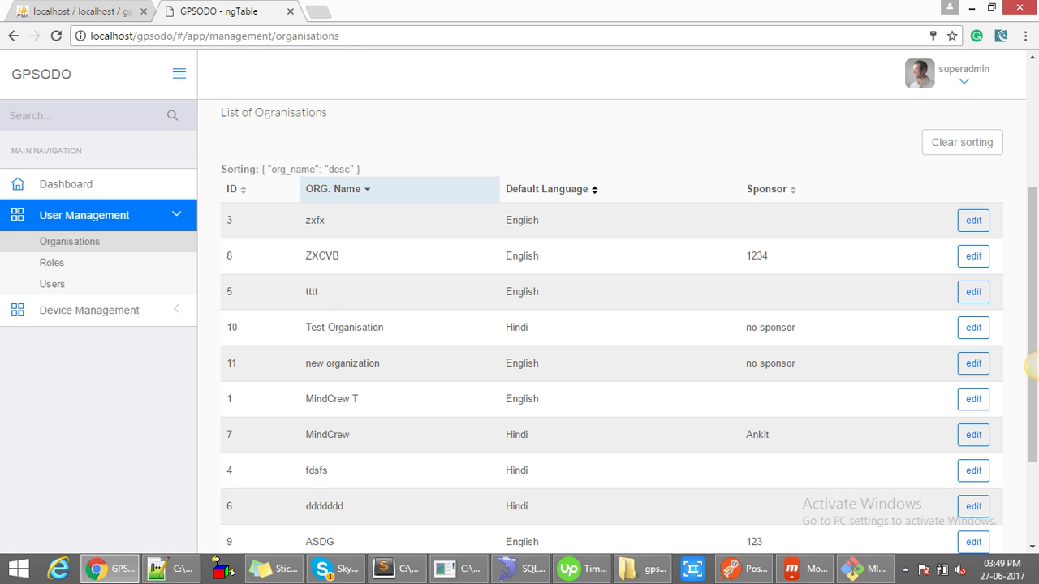
click(546, 188)
click(333, 189)
- Sort the organisations by default language and then by sponsor, then go to Users
scroll(333, 189, down, 1)
drag(380, 288, 306, 288)
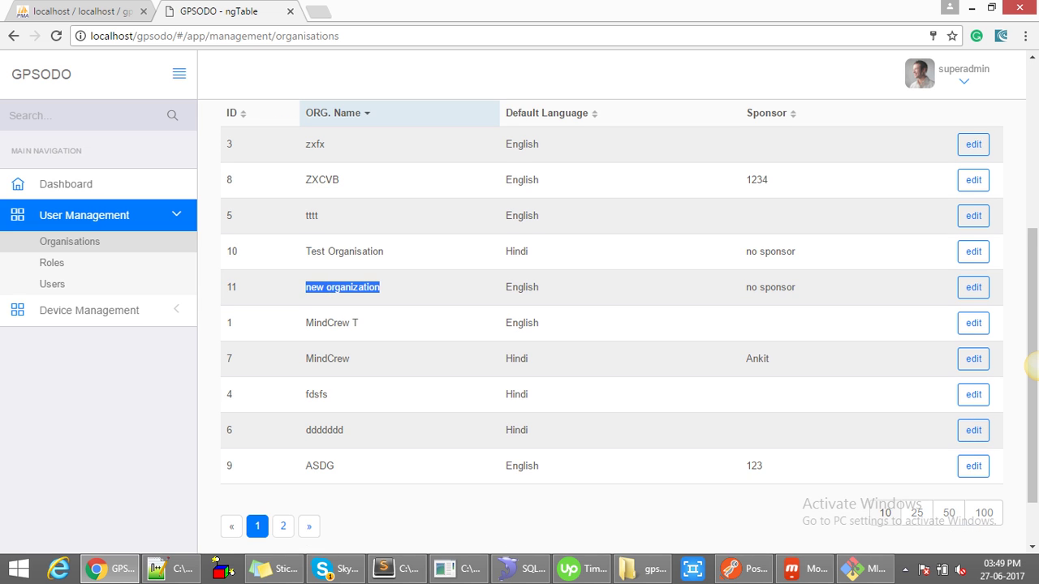
scroll(305, 287, up, 1)
scroll(546, 284, down, 1)
click(547, 112)
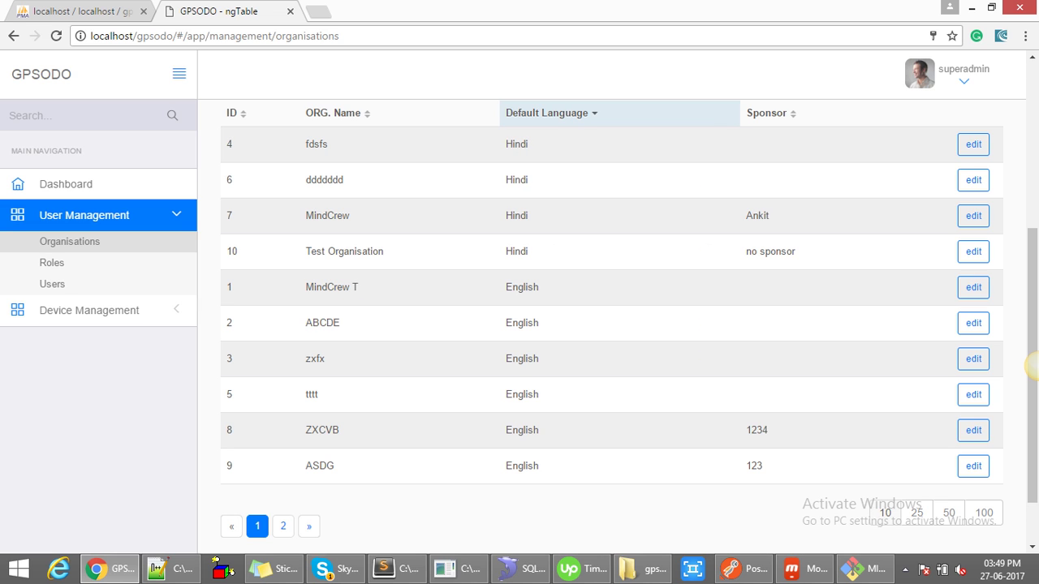
click(793, 113)
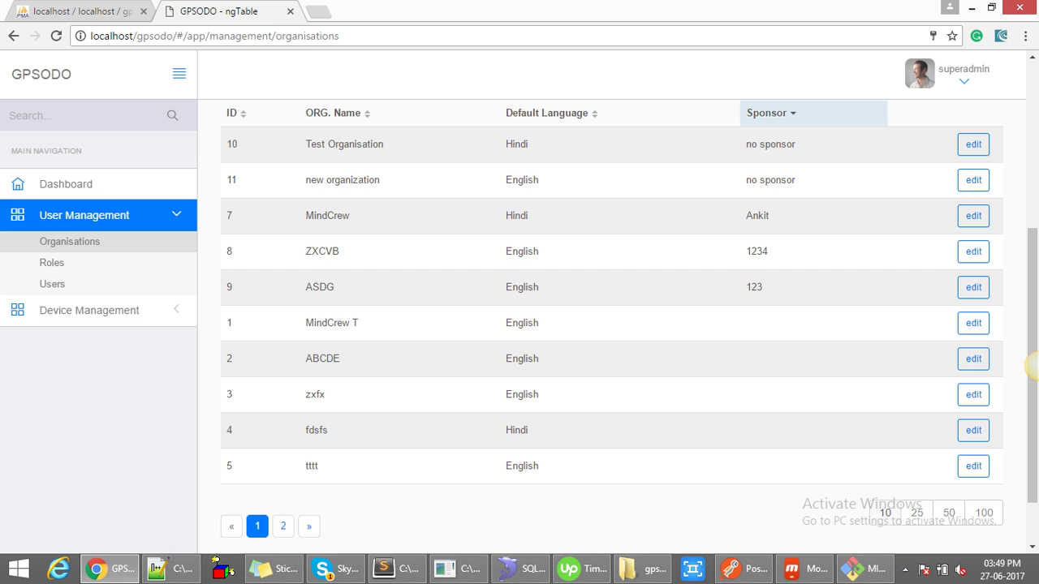
scroll(1031, 367, up, 1)
triple_click(342, 256)
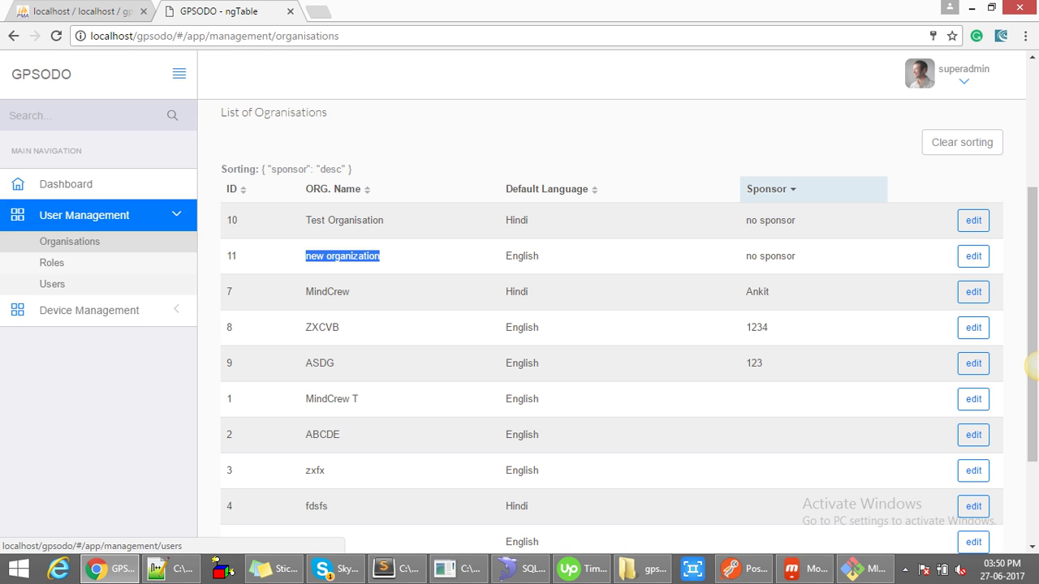
click(52, 283)
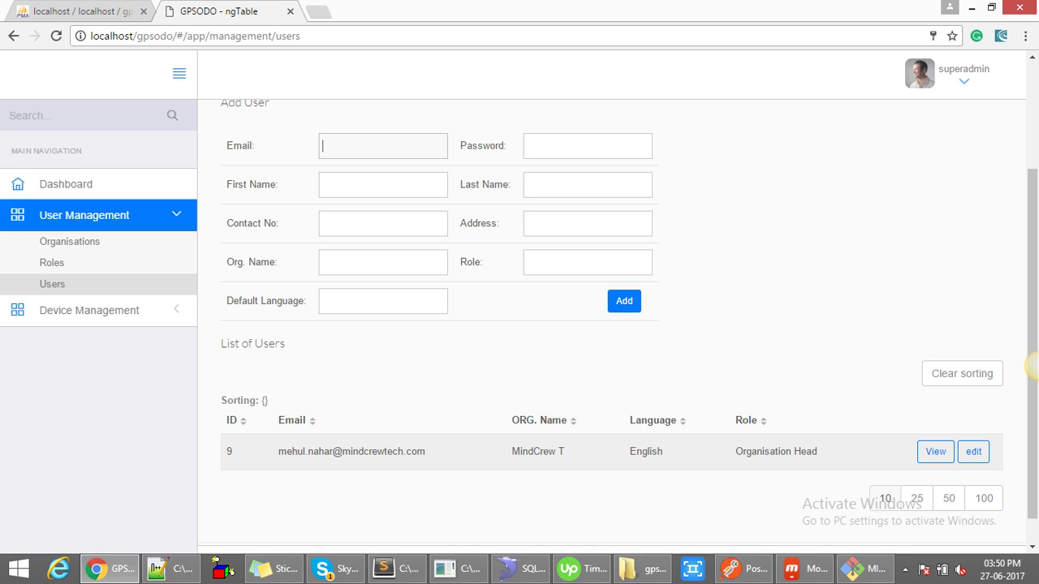
- Enter the new user's e-mail, password, first and last name, contact number and address
text(new_org_head@abc)
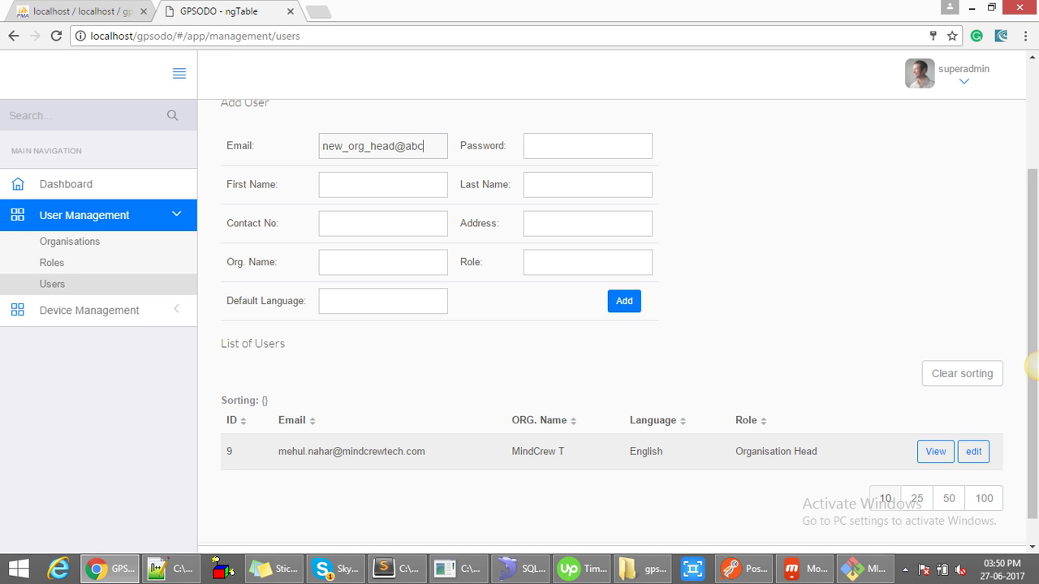
text(.com)
key(Tab)
text(123456)
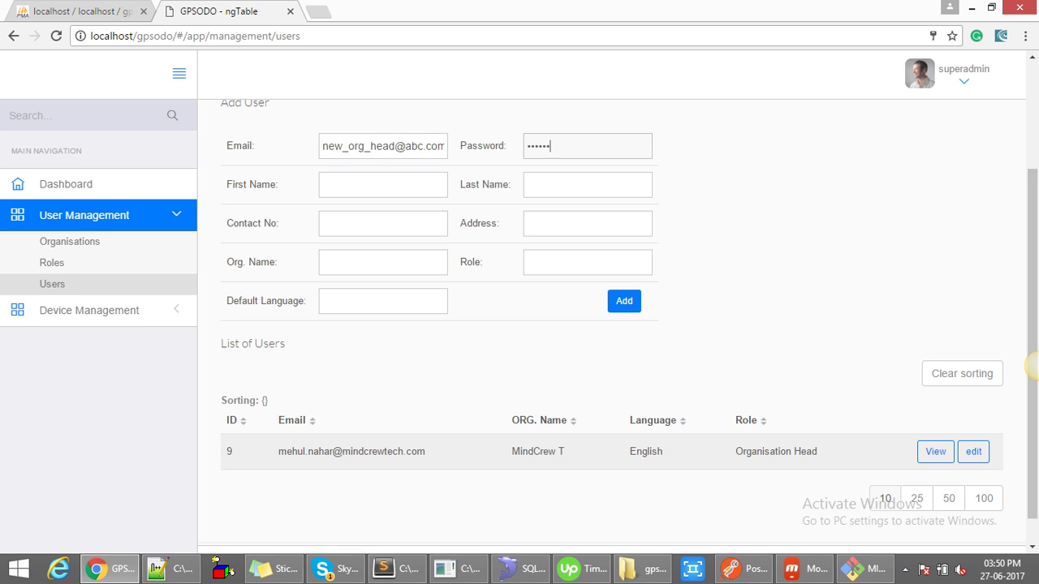
key(Tab)
text(new)
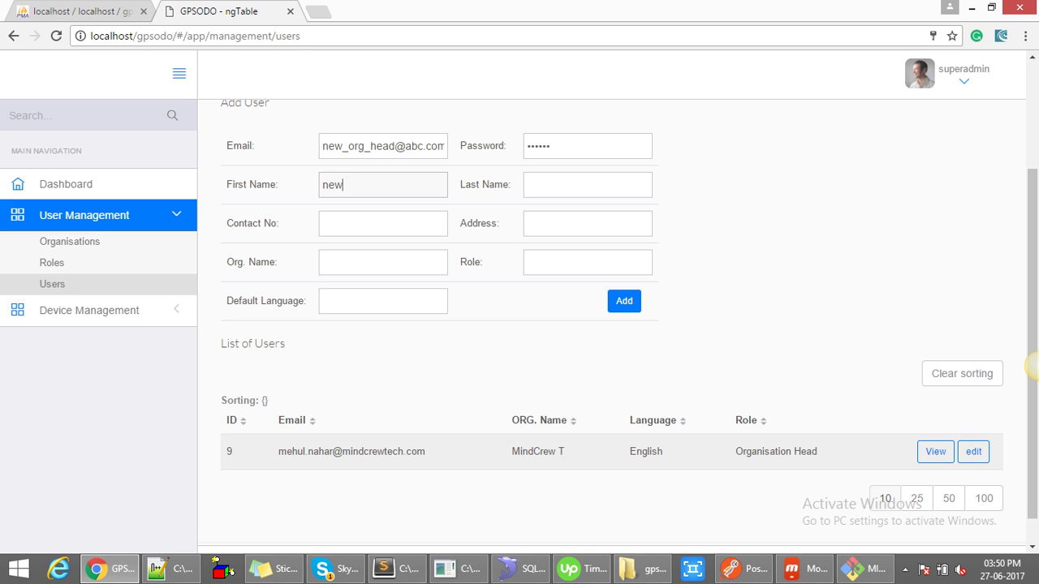
key(Tab)
text(test)
key(Tab)
text(8181818181)
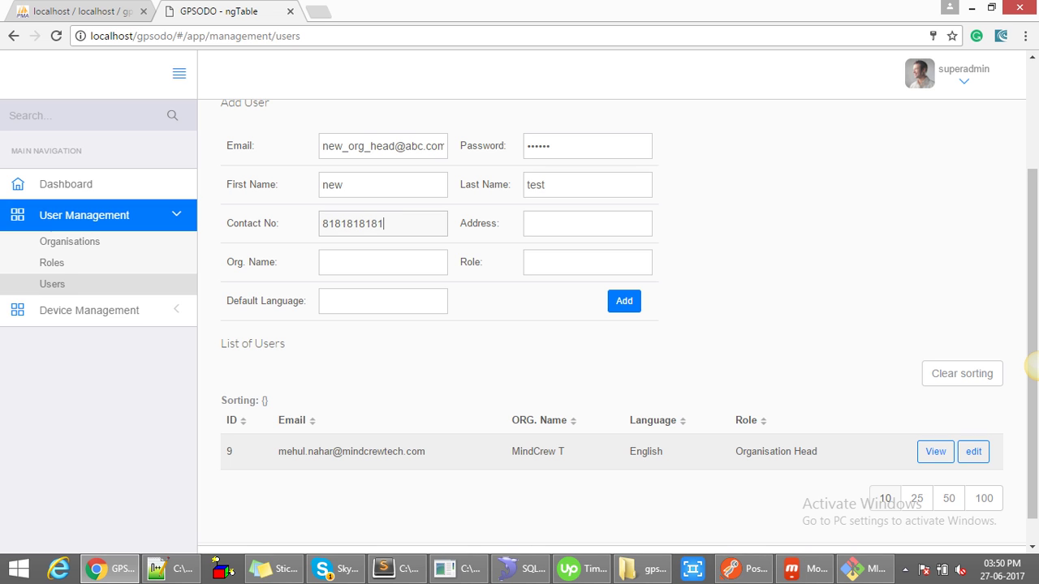
key(Tab)
text(abc, Indore)
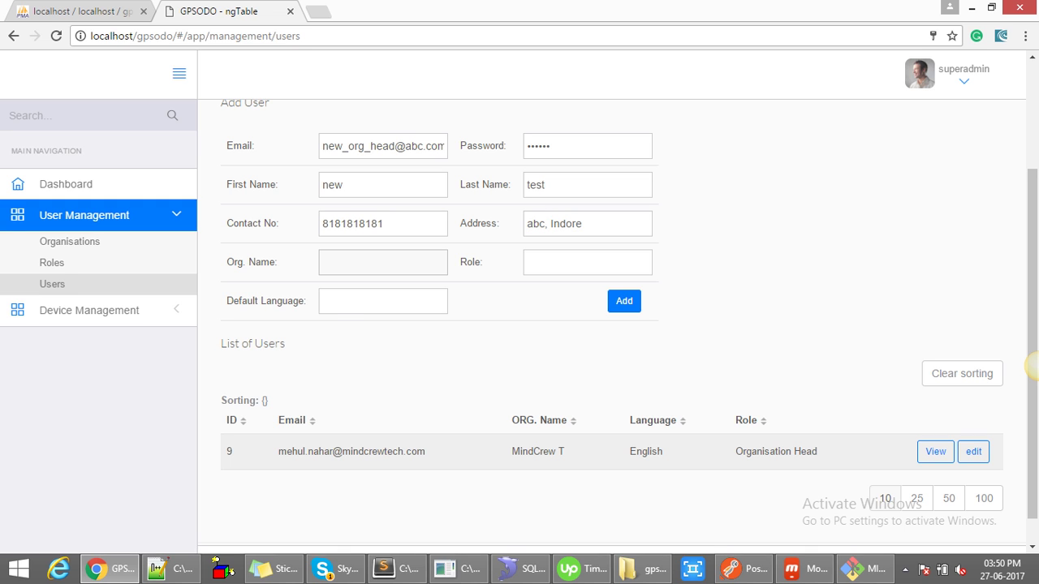
- Choose new organization, role Organisation Head and English default language, then add the user
key(alt+Down)
key(Down)
key(Down)
key(Down)
key(Down)
key(Down)
key(Down)
key(Down)
key(Down)
key(Down)
key(Down)
key(Down)
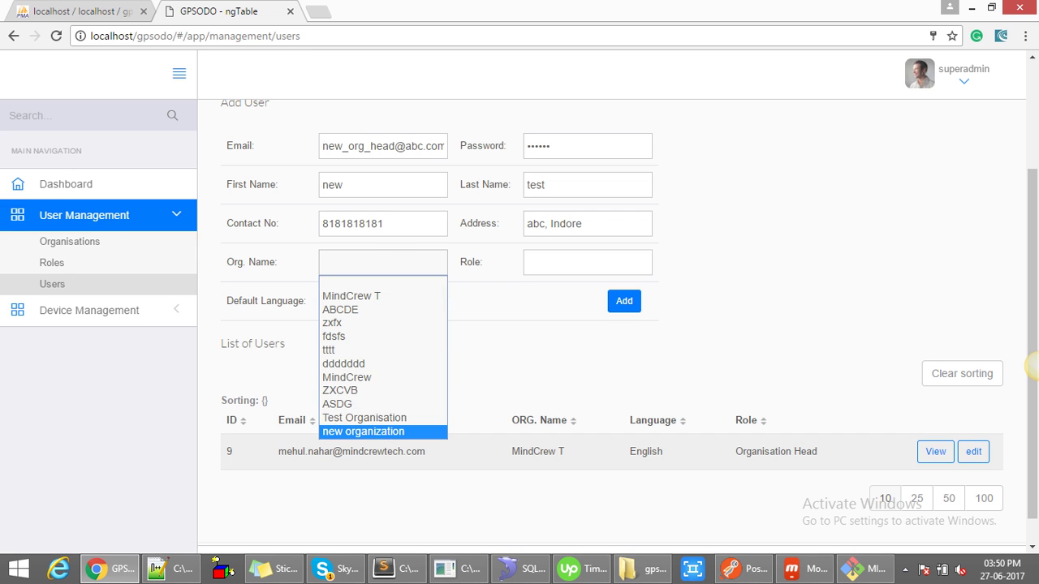
key(Return)
key(Tab)
key(alt+Down)
key(Down)
key(Return)
key(Tab)
key(alt+Down)
key(Down)
key(Return)
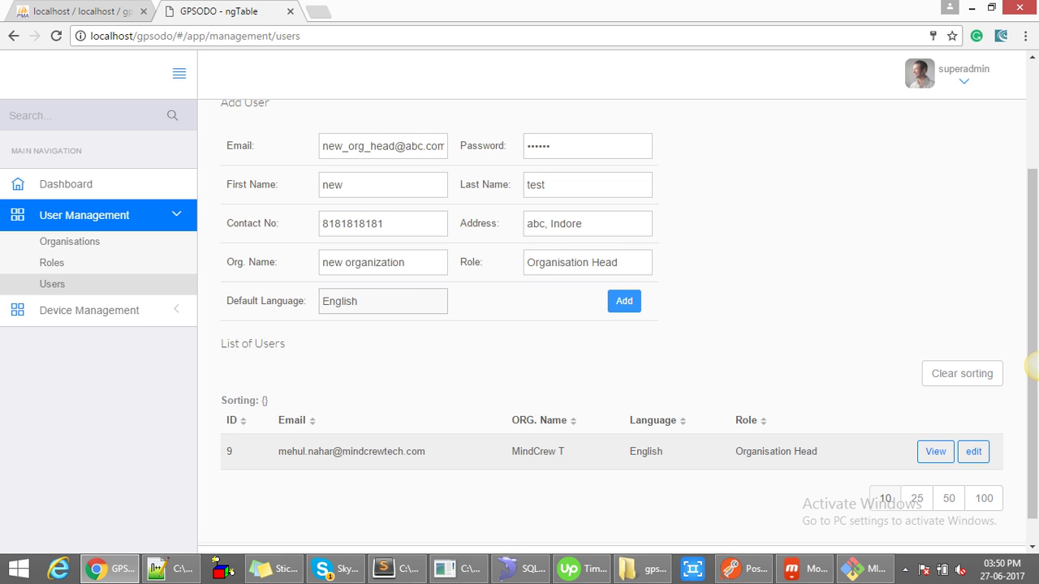
key(Tab)
key(Return)
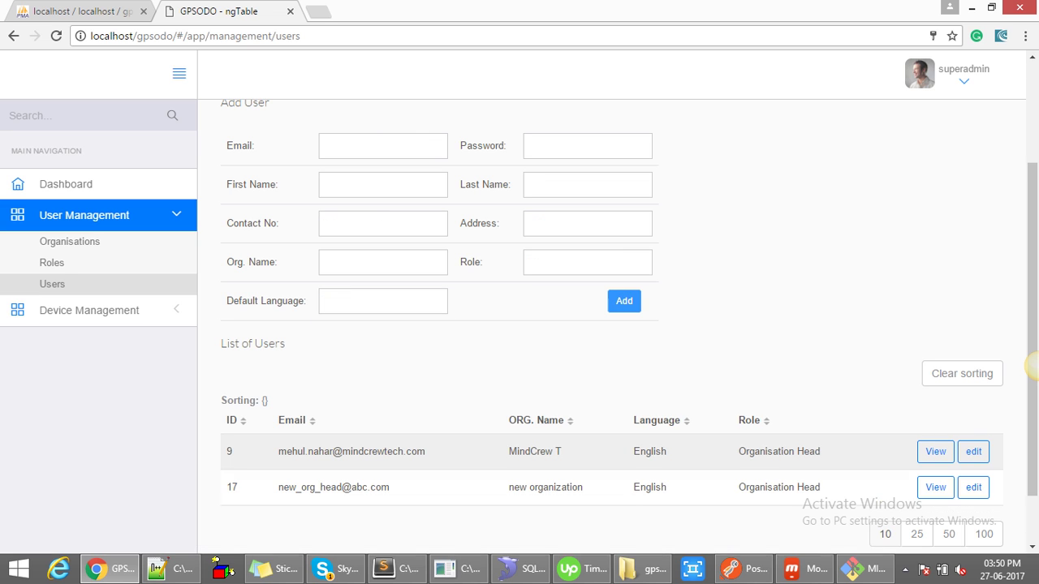
- Append a 'w' to user 17's e-mail address and save the change
scroll(617, 325, down, 1)
drag(389, 420, 278, 420)
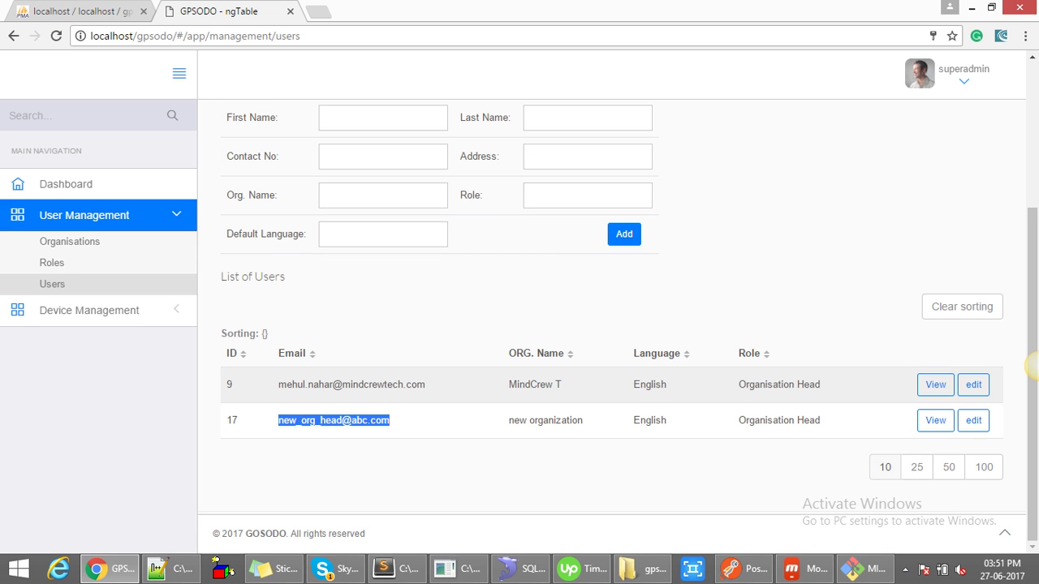
click(974, 420)
scroll(973, 420, down, 2)
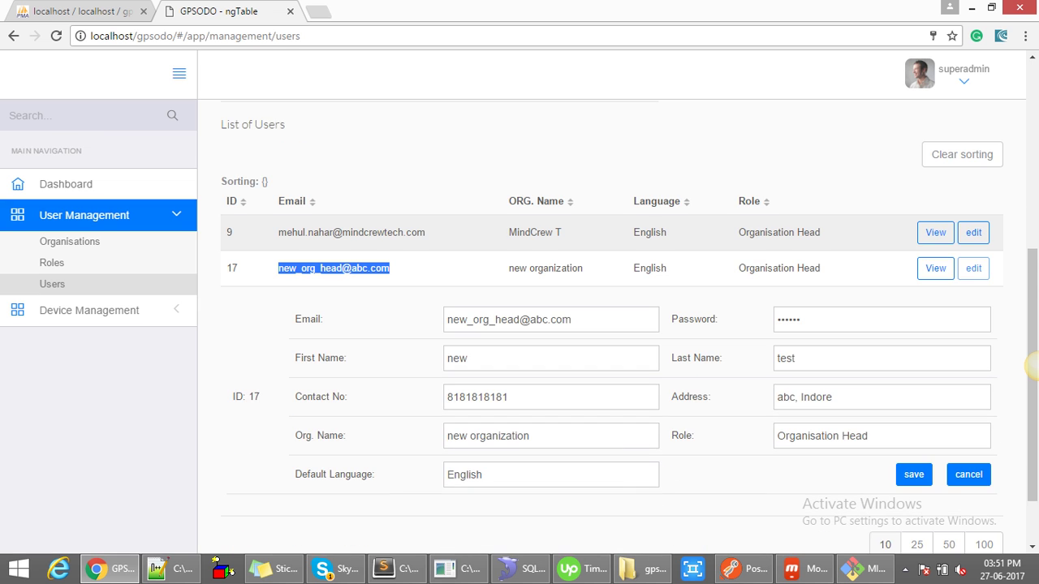
scroll(1031, 366, down, 1)
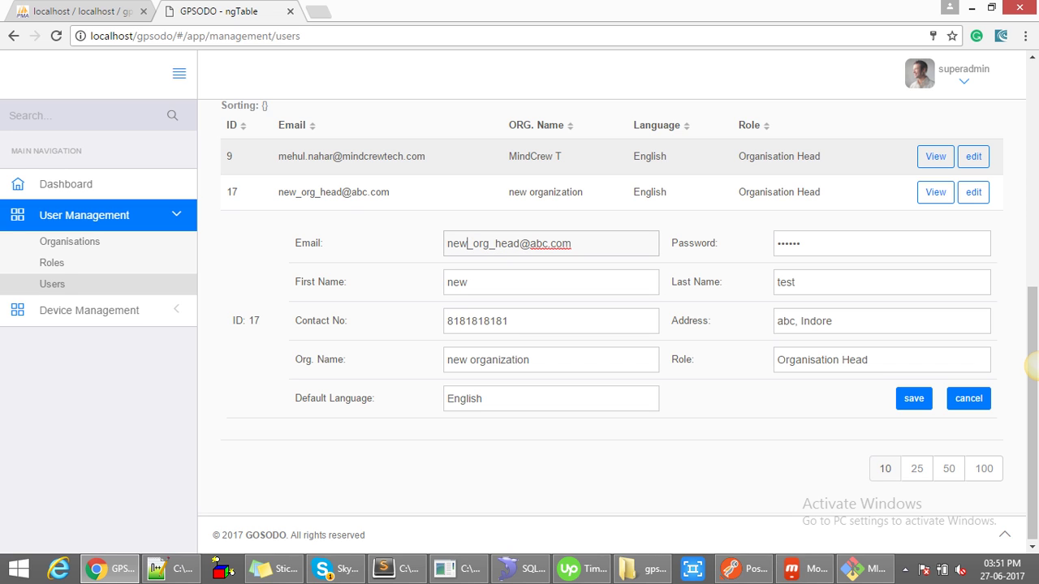
text(w)
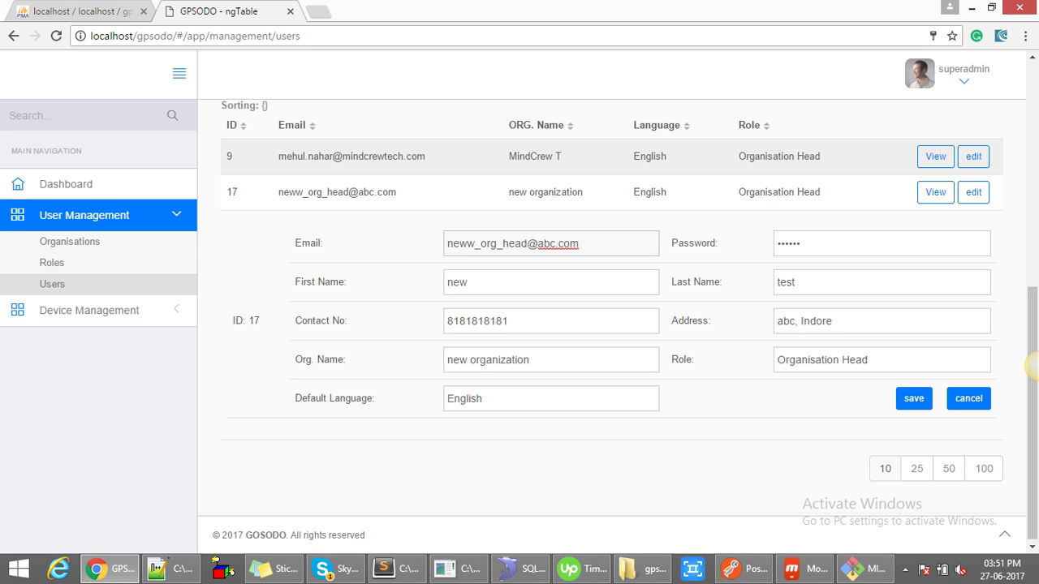
key(Return)
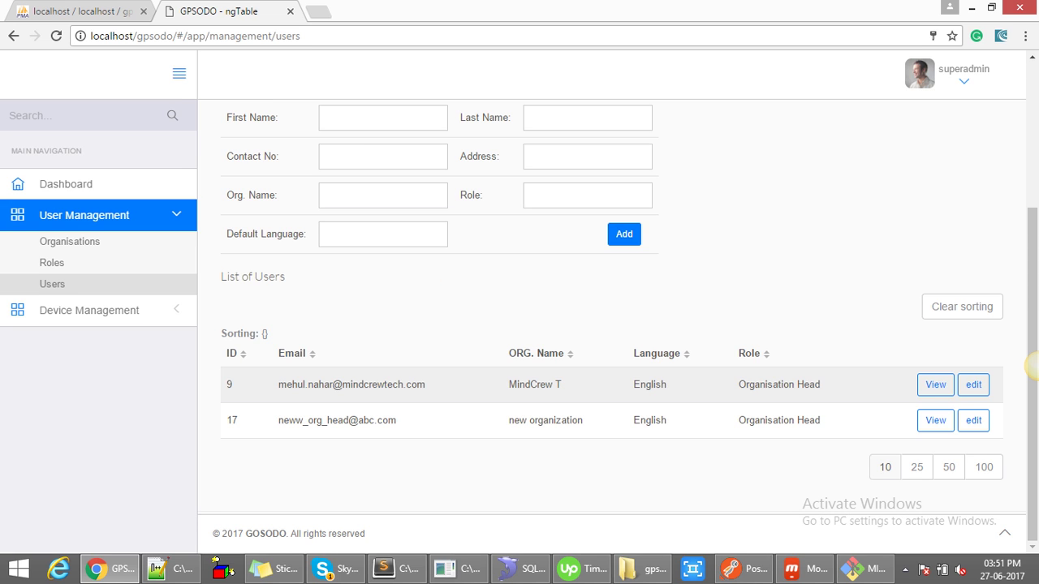
- Review user 17's details panel and close it
click(936, 419)
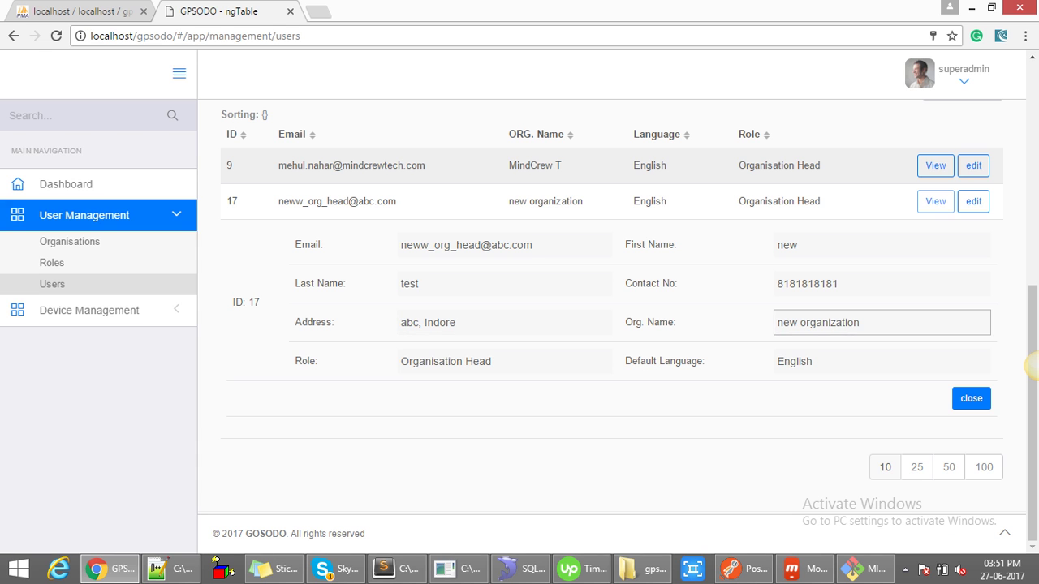
double_click(440, 322)
key(ctrl+shift+Left)
key(Tab)
key(Tab)
key(Tab)
key(Return)
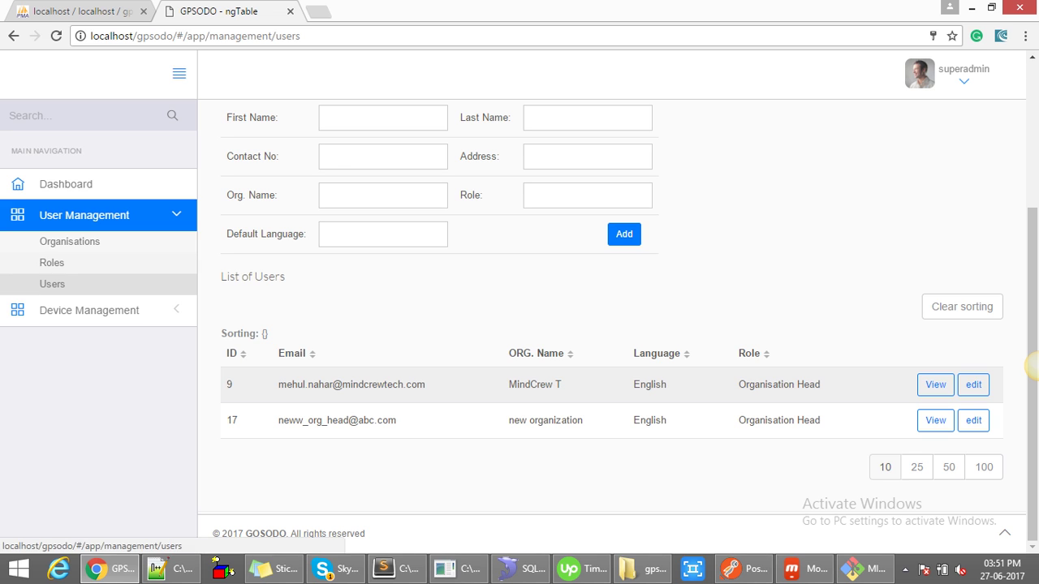
key(Tab)
- On the Roles page, create a role named 'new role'
key(Return)
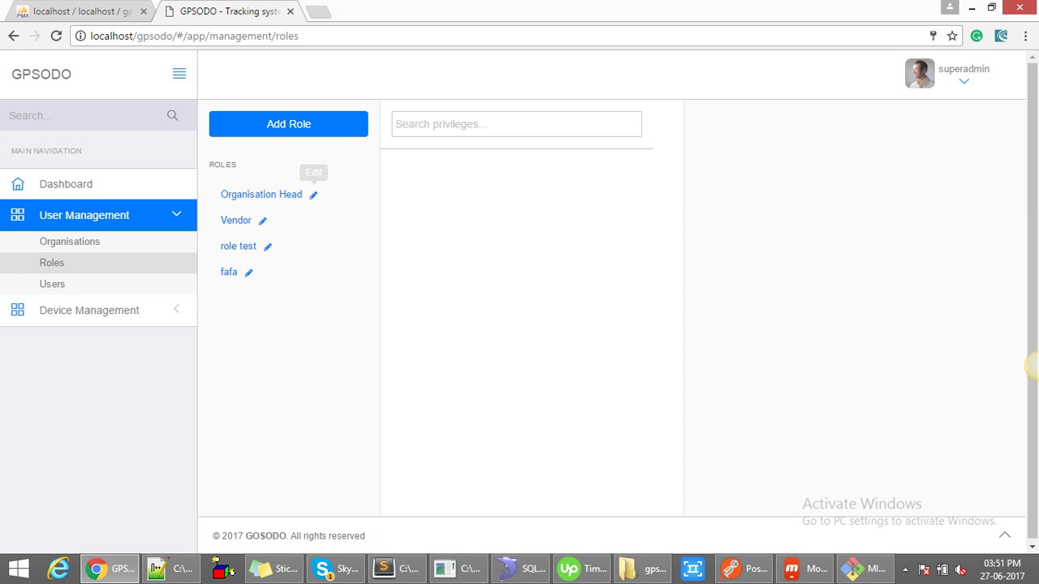
key(Return)
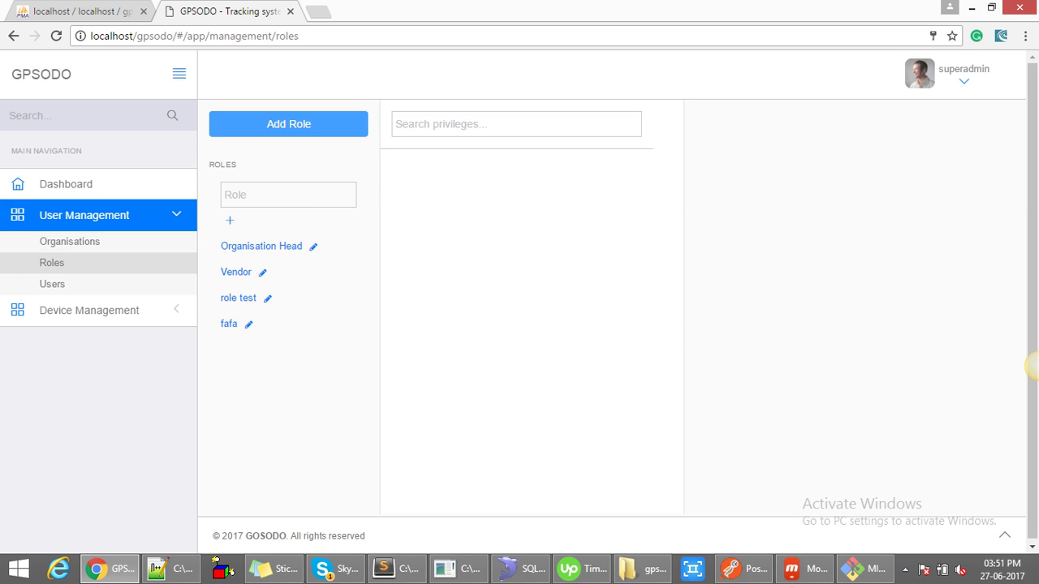
key(Tab)
text(n)
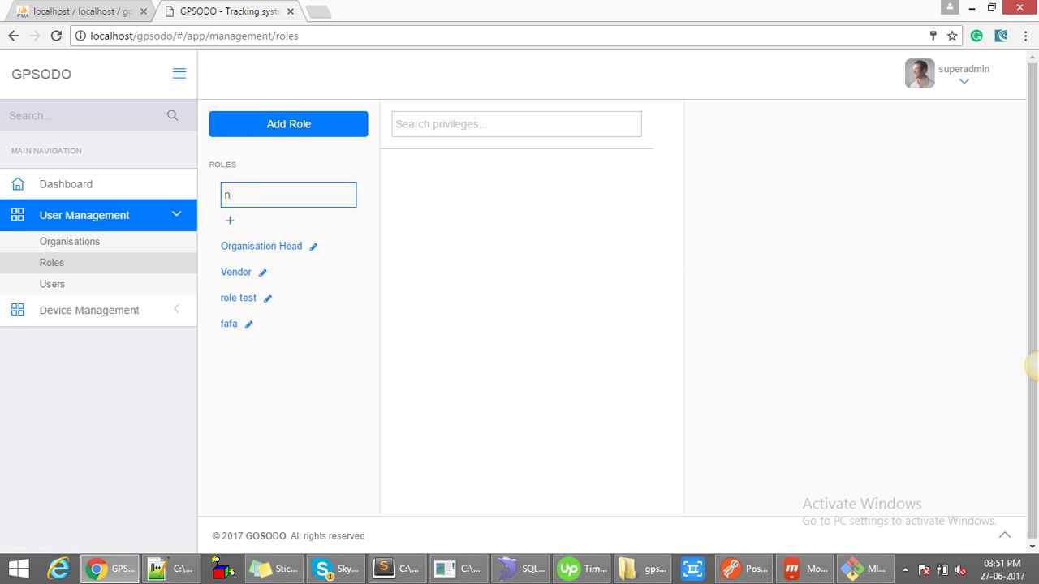
text(ew role)
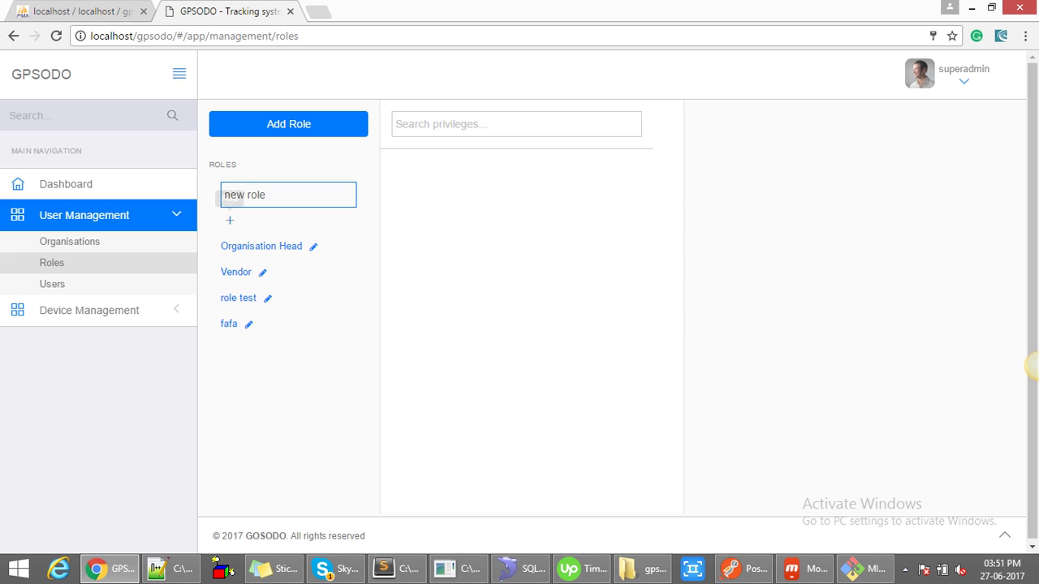
click(230, 220)
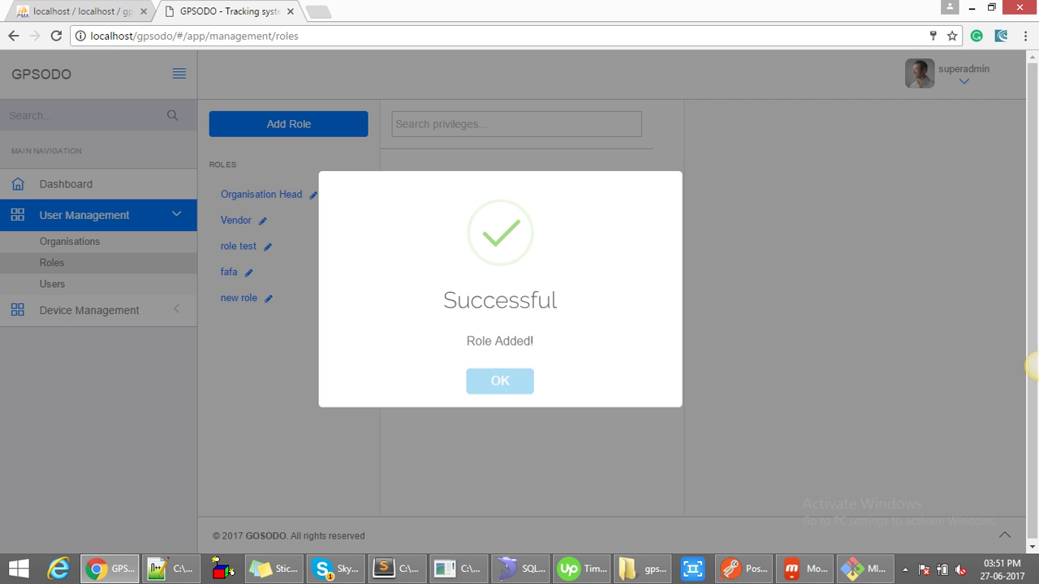
key(Return)
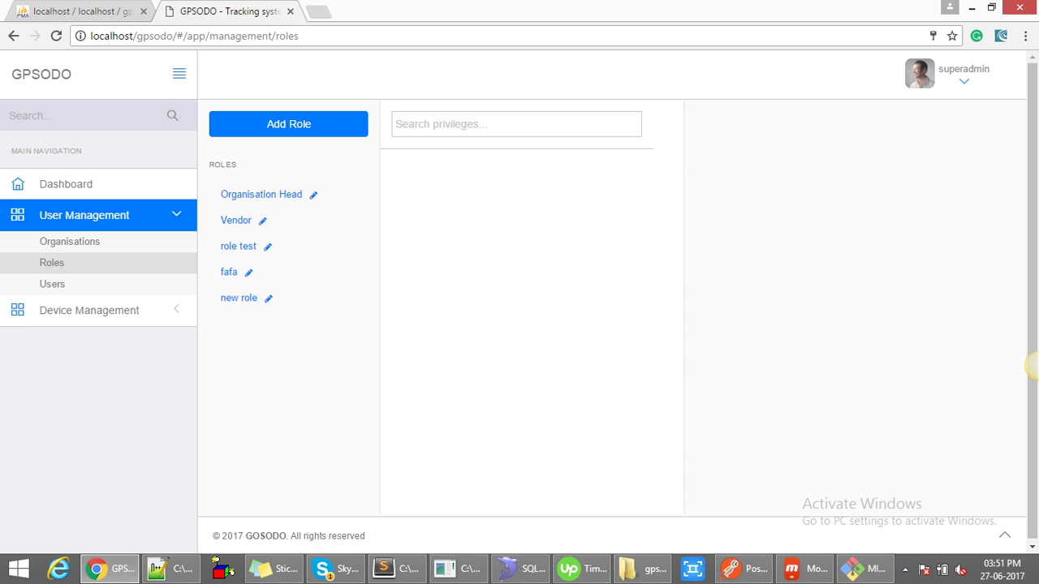
- Grant 'new role' the Add, Edit, Delete and View User Management privileges and save
click(268, 298)
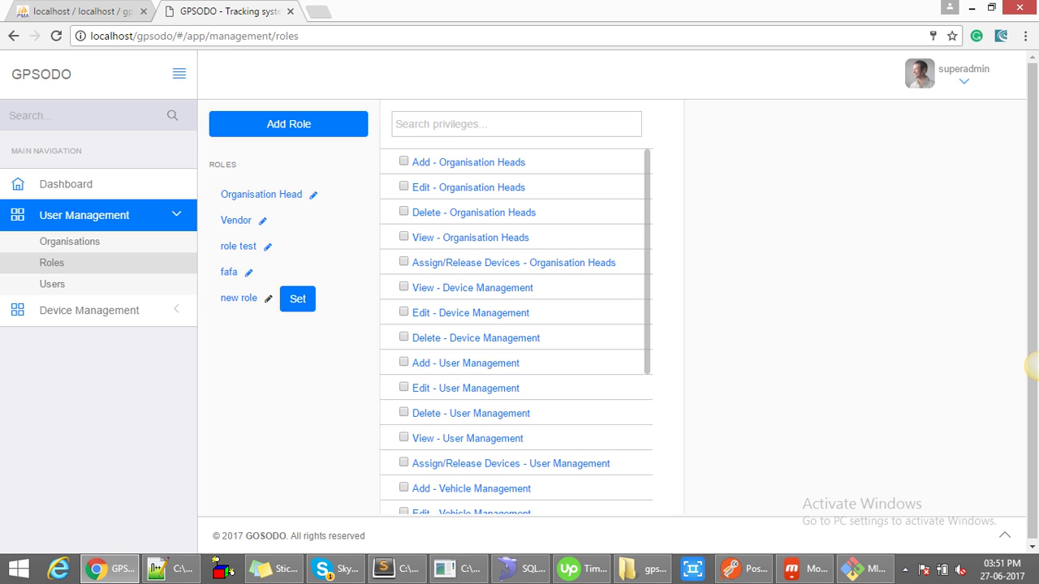
click(403, 363)
click(404, 463)
click(297, 298)
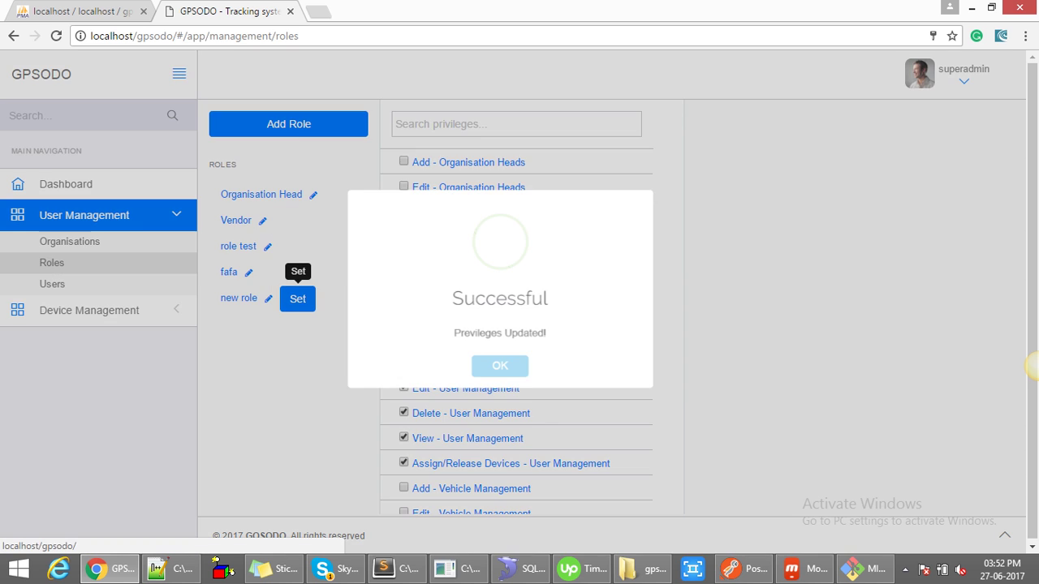
key(Return)
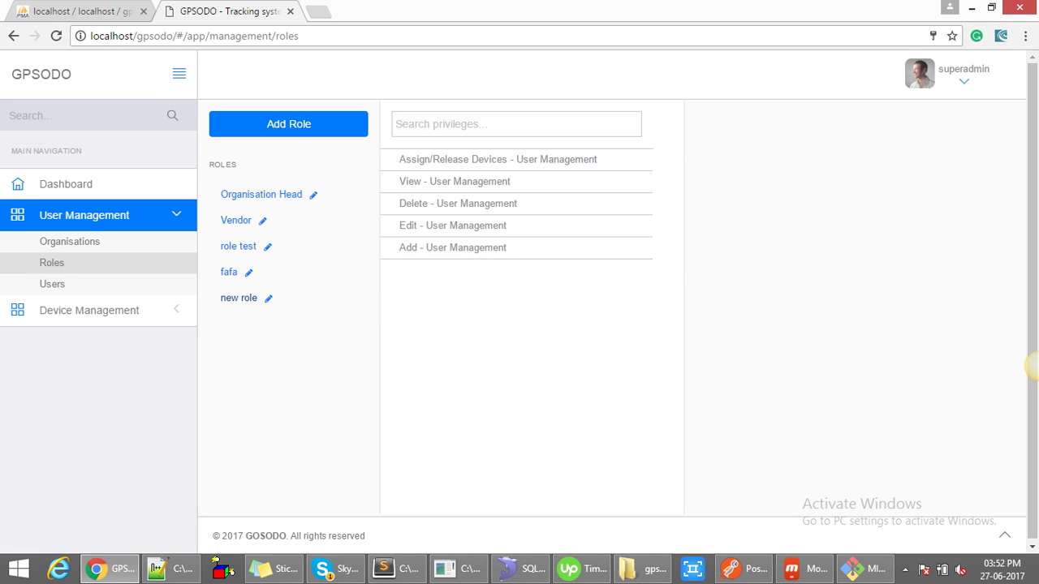
drag(509, 249, 400, 159)
click(268, 298)
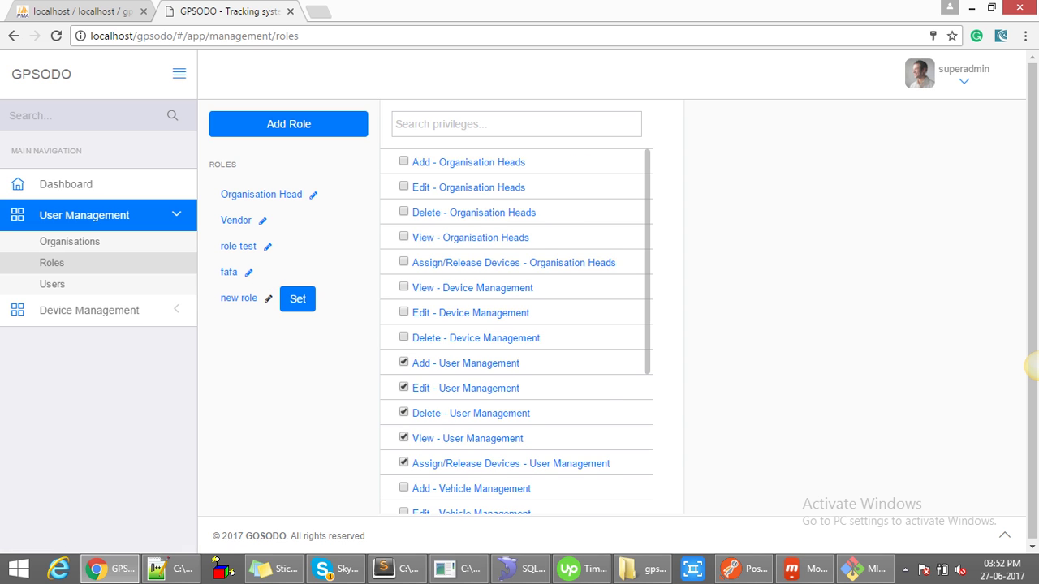
scroll(516, 333, down, 1)
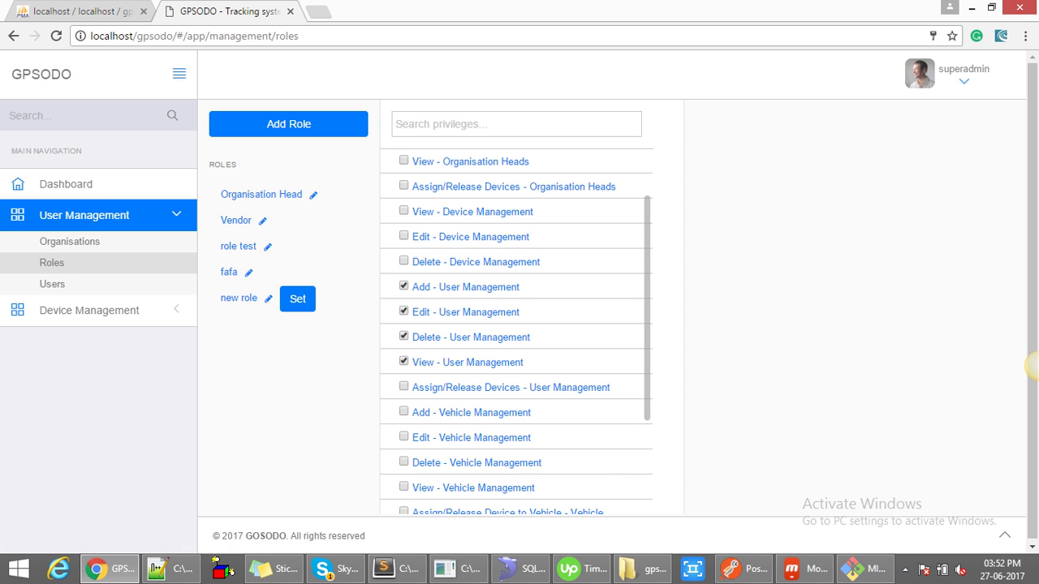
click(297, 299)
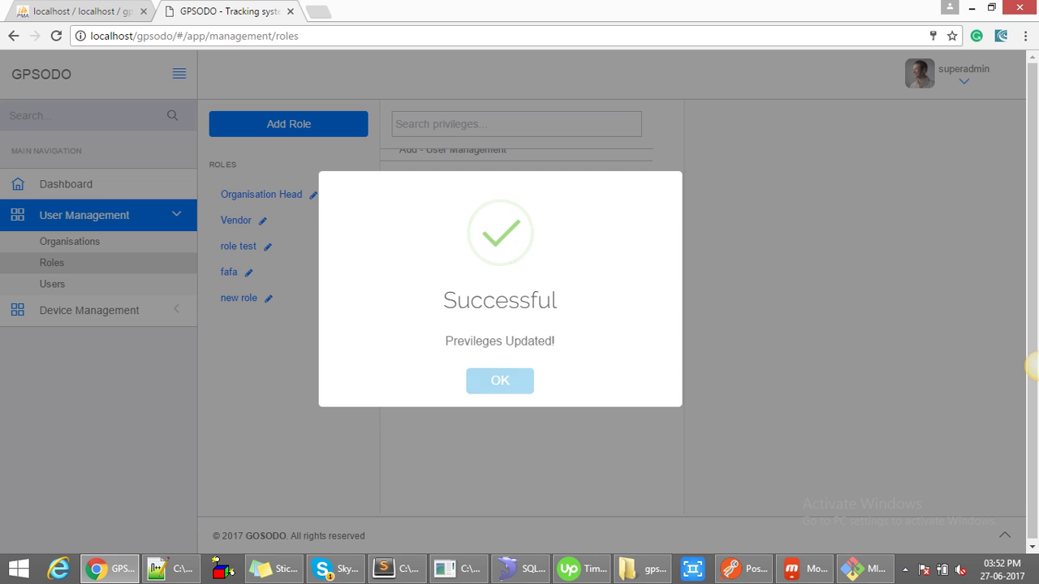
key(Return)
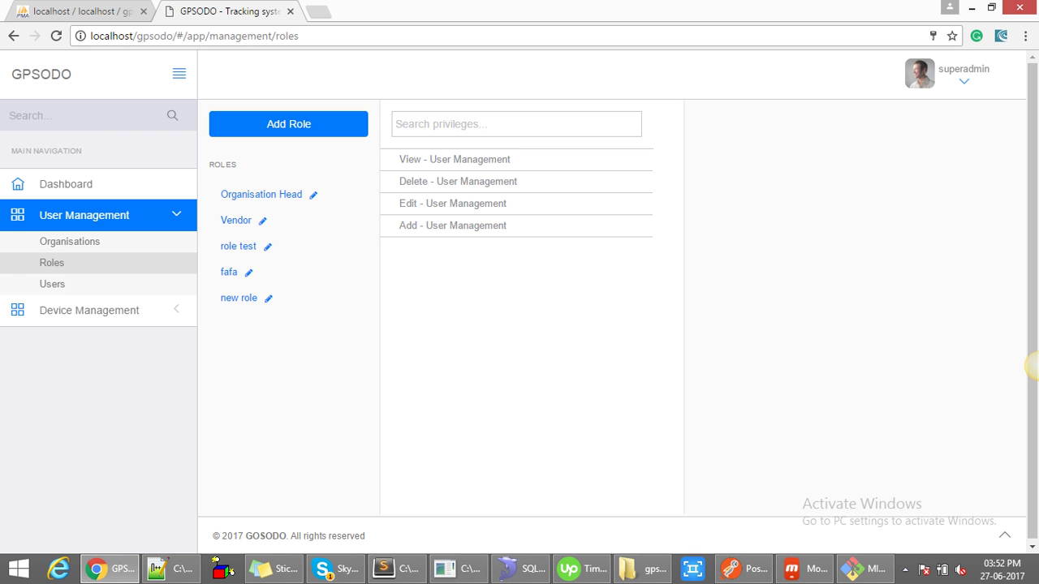
- Search the privileges for 'add' and 'view', clear the search, then open Devices under Device Management
drag(568, 233, 398, 123)
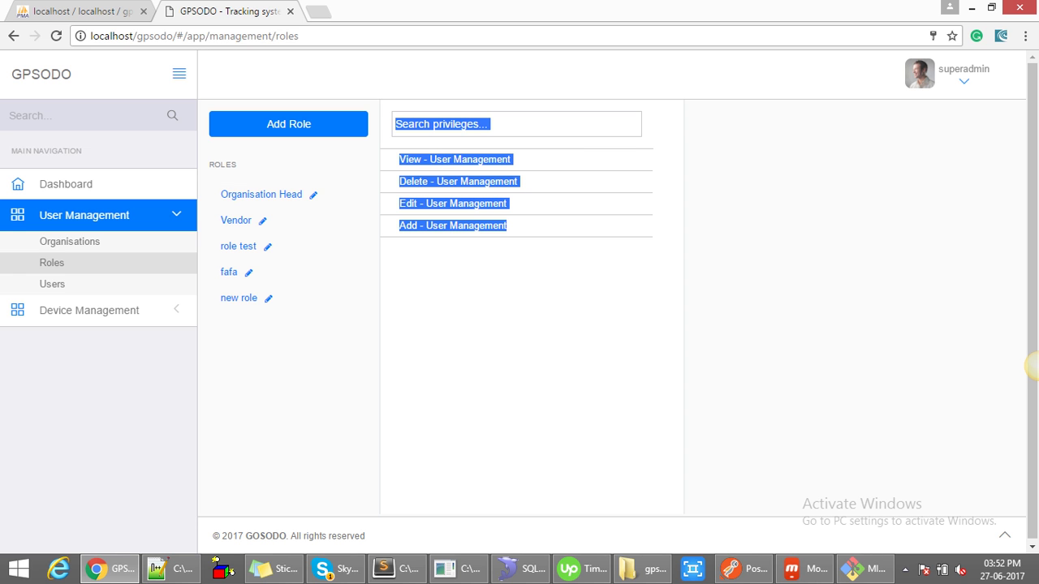
click(398, 123)
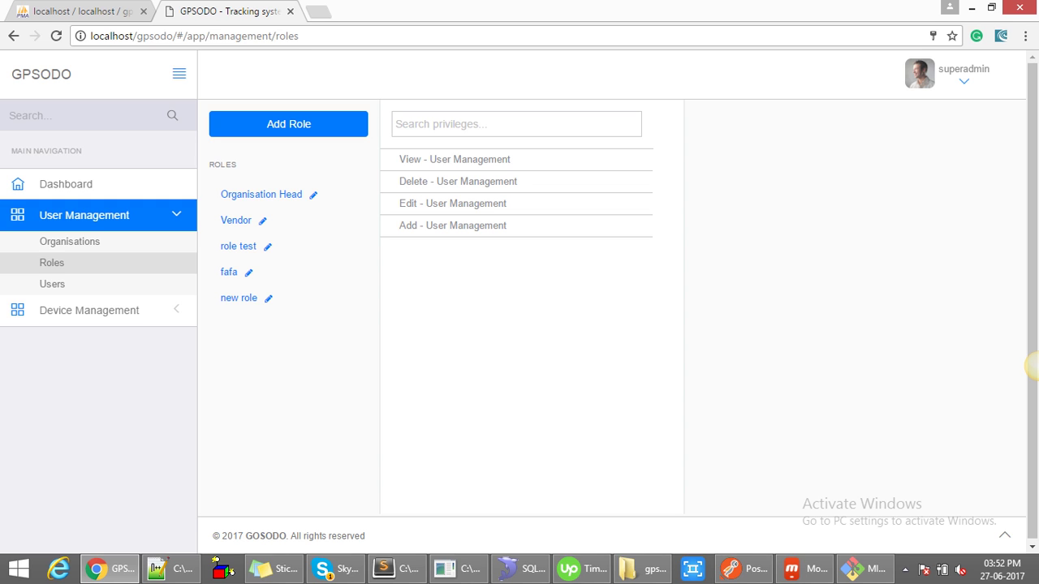
click(516, 123)
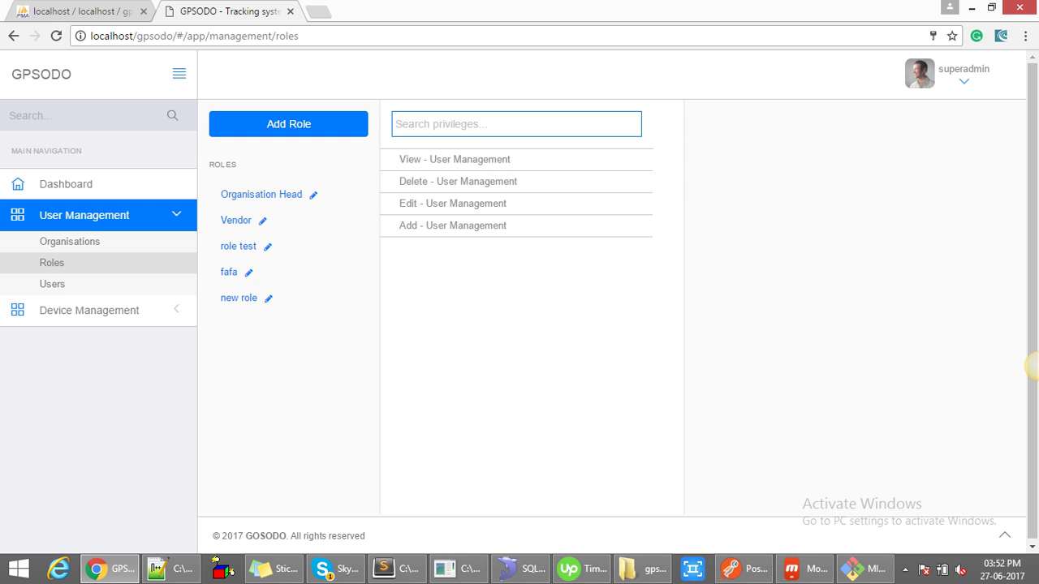
text(add)
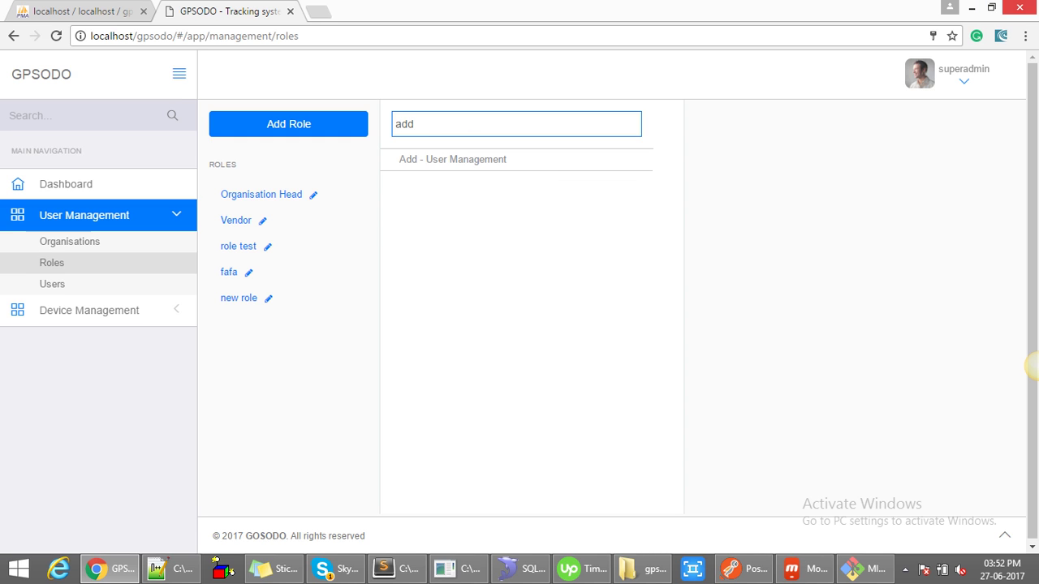
mouse_move(1031, 367)
key(BackSpace)
key(BackSpace)
key(BackSpace)
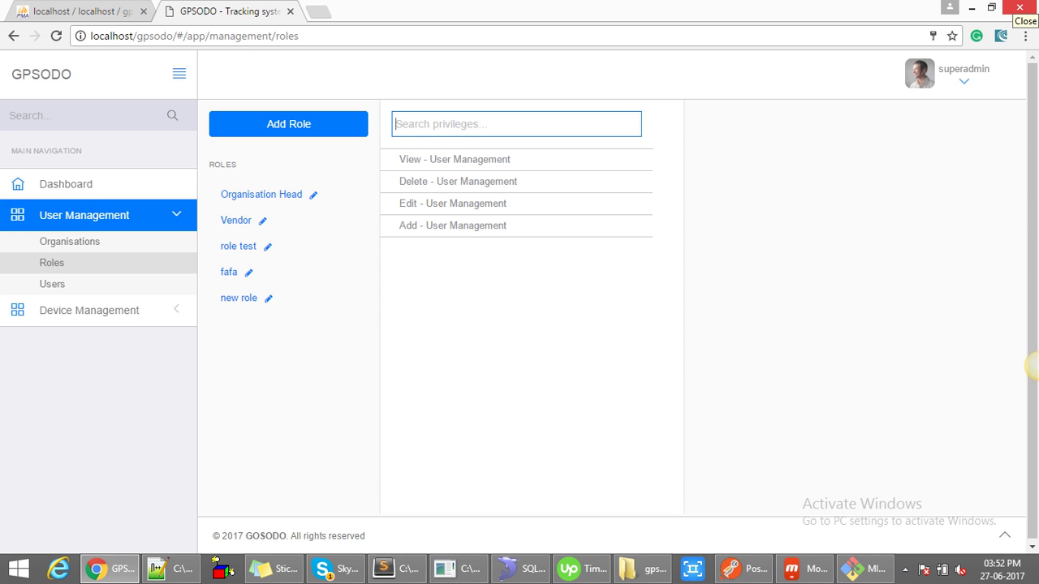
text(view)
key(BackSpace)
key(BackSpace)
key(BackSpace)
key(BackSpace)
click(89, 310)
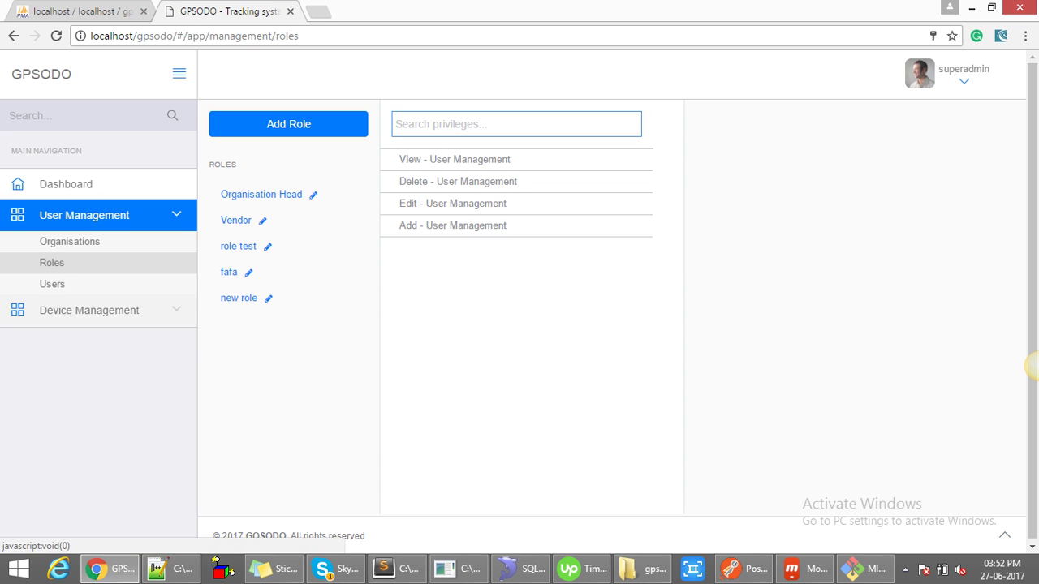
click(56, 337)
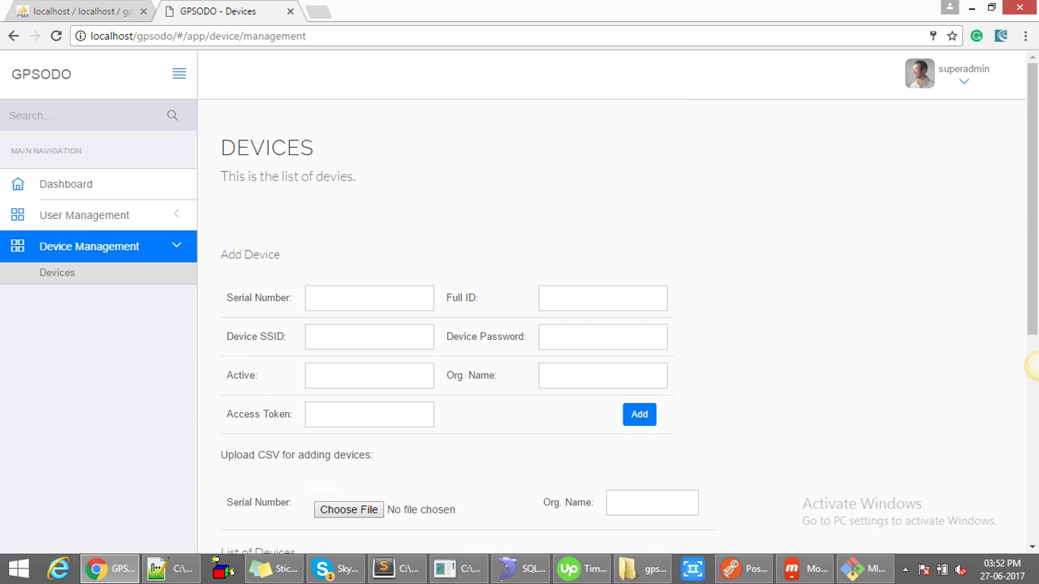
- Enter serial number abc101 and full ID xyz101 for the new device
scroll(1031, 366, down, 3)
scroll(1031, 366, down, 1)
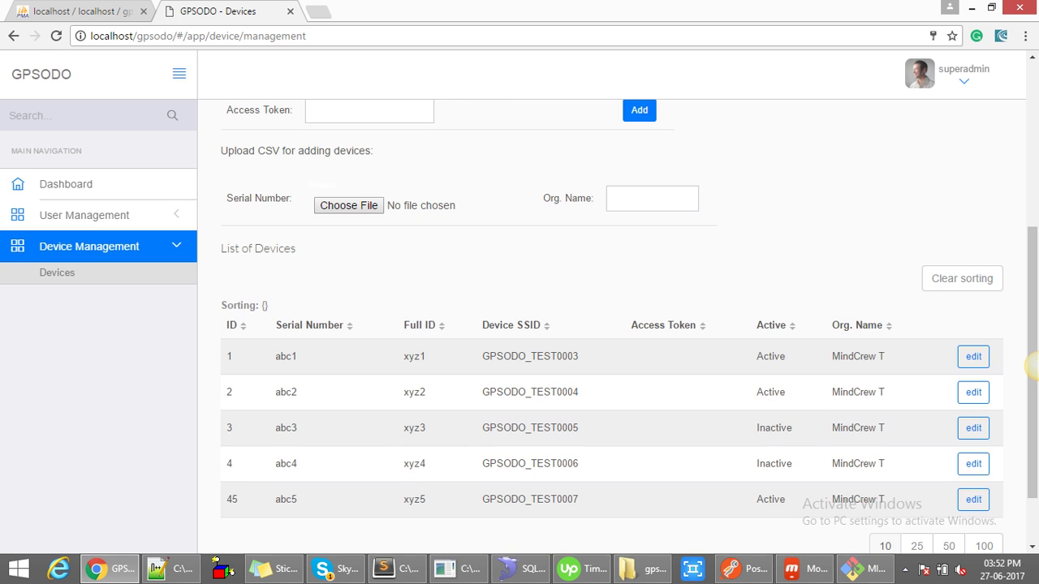
scroll(1031, 366, up, 1)
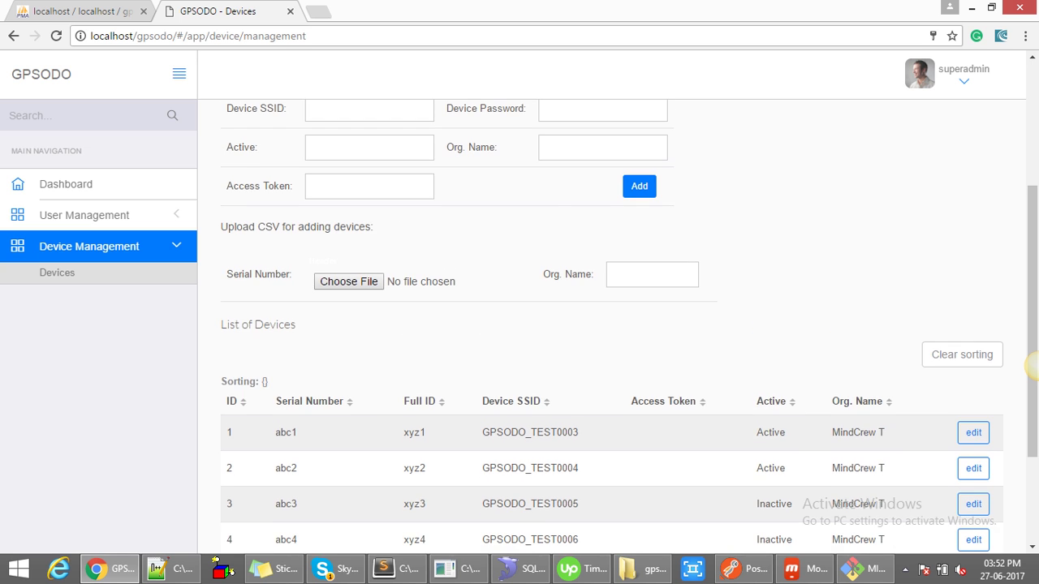
scroll(1031, 366, down, 2)
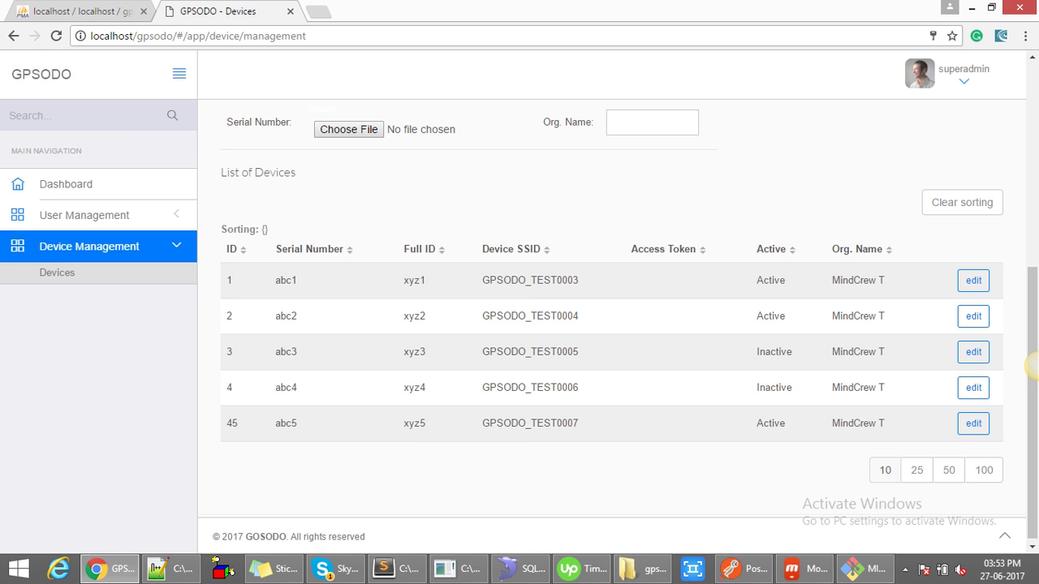
scroll(1031, 366, up, 4)
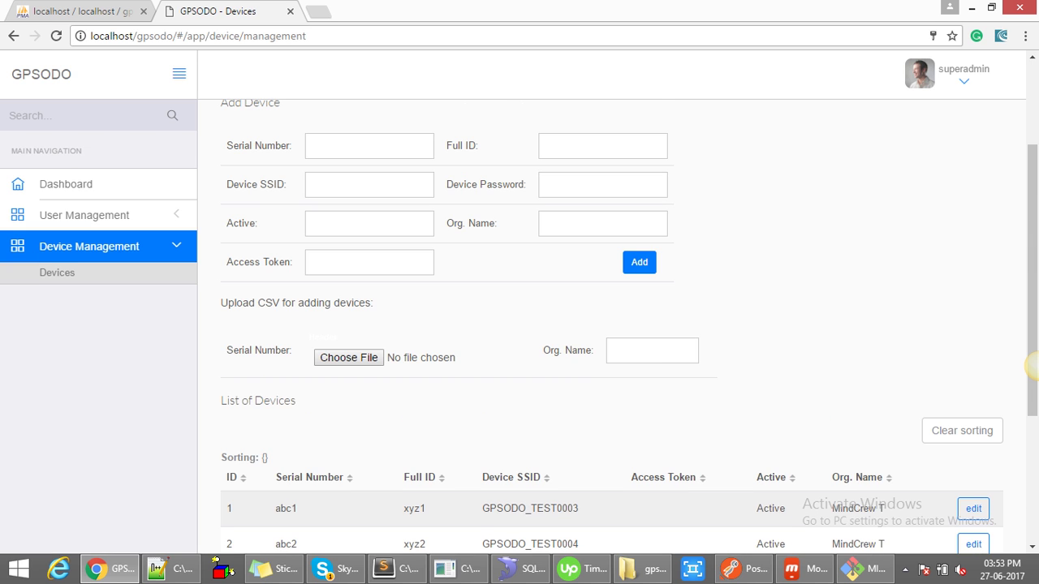
key(Tab)
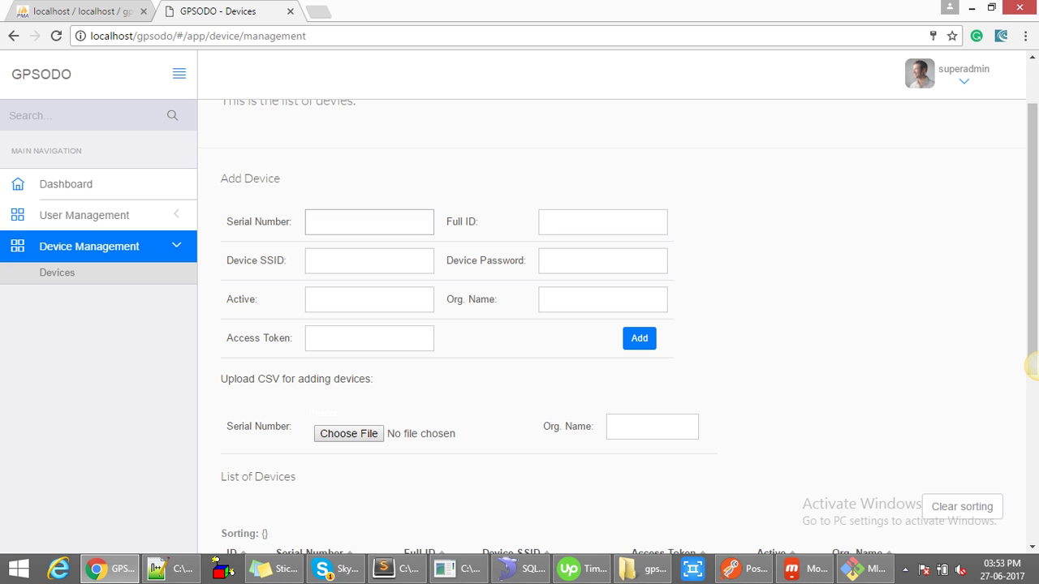
scroll(1031, 366, down, 1)
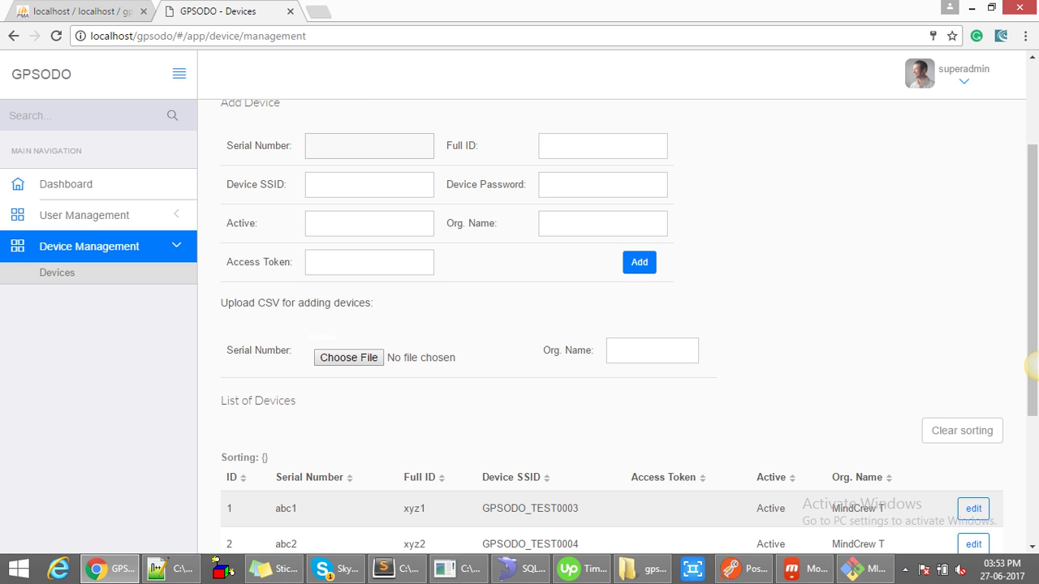
text(abc101)
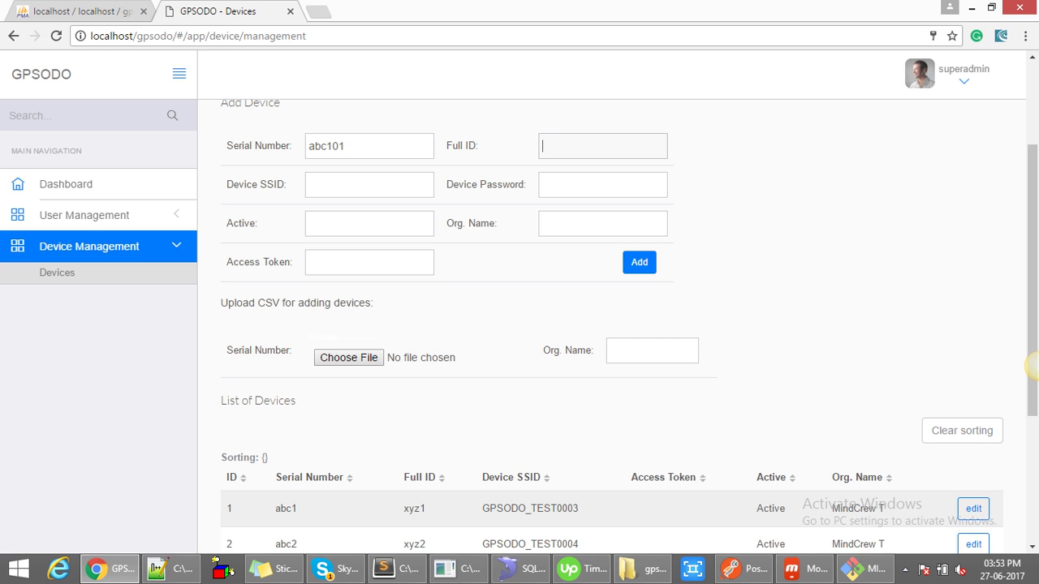
text(xyz101)
- Set the device SSID to GPSODO_TEST0111 by adapting a copied existing SSID
key(Tab)
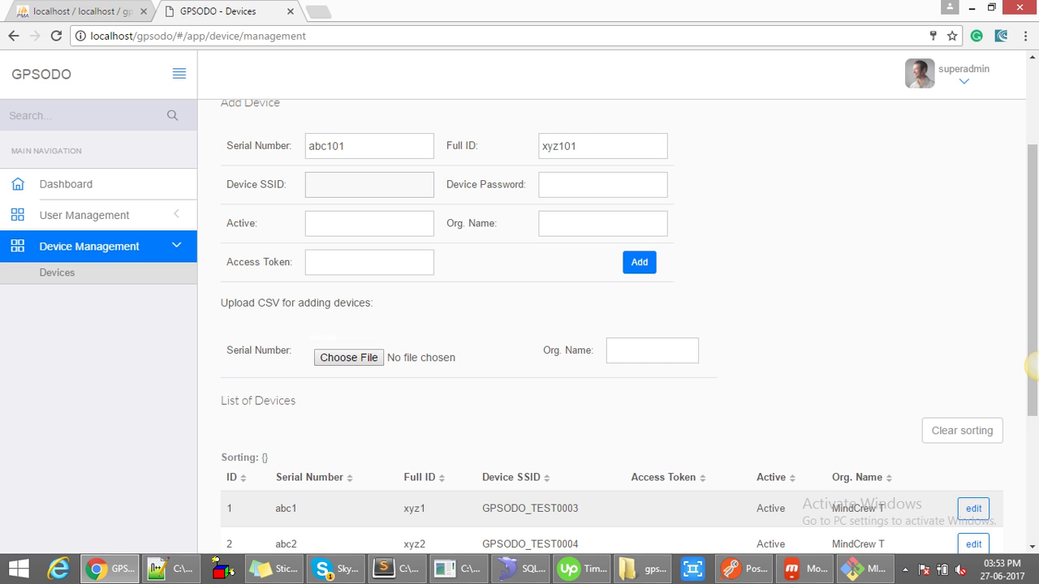
drag(578, 509, 482, 508)
key(ctrl+c)
click(370, 185)
key(ctrl+v)
key(BackSpace)
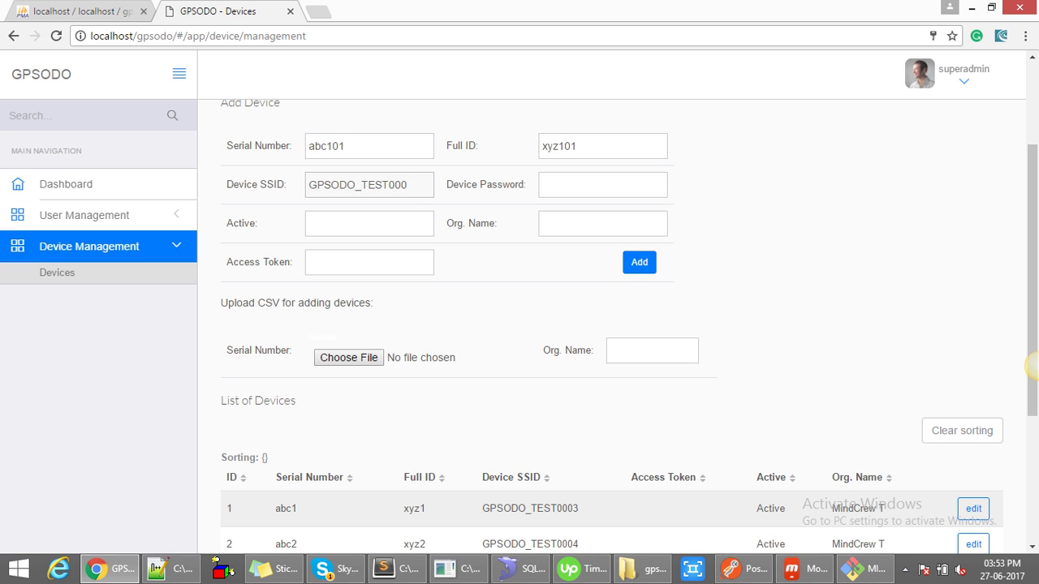
key(BackSpace)
key(BackSpace)
text(111)
- Fill in the device password field
click(602, 184)
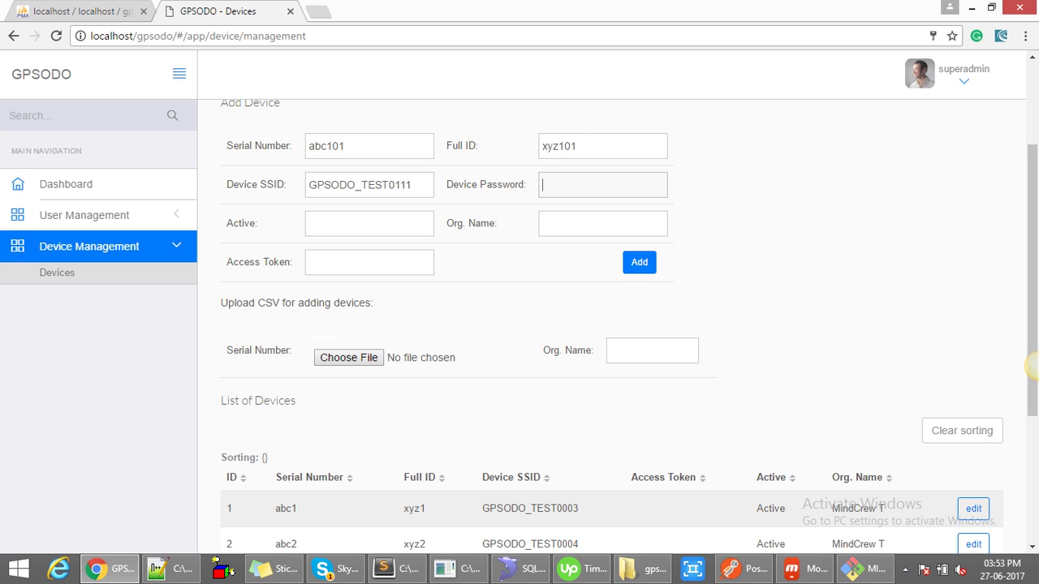
text(123456)
key(ctrl+a)
key(BackSpace)
text(123)
key(BackSpace)
key(BackSpace)
text(1234567890)
- Make the device Inactive, assign it to new organization, and submit the form
key(Tab)
key(alt+Down)
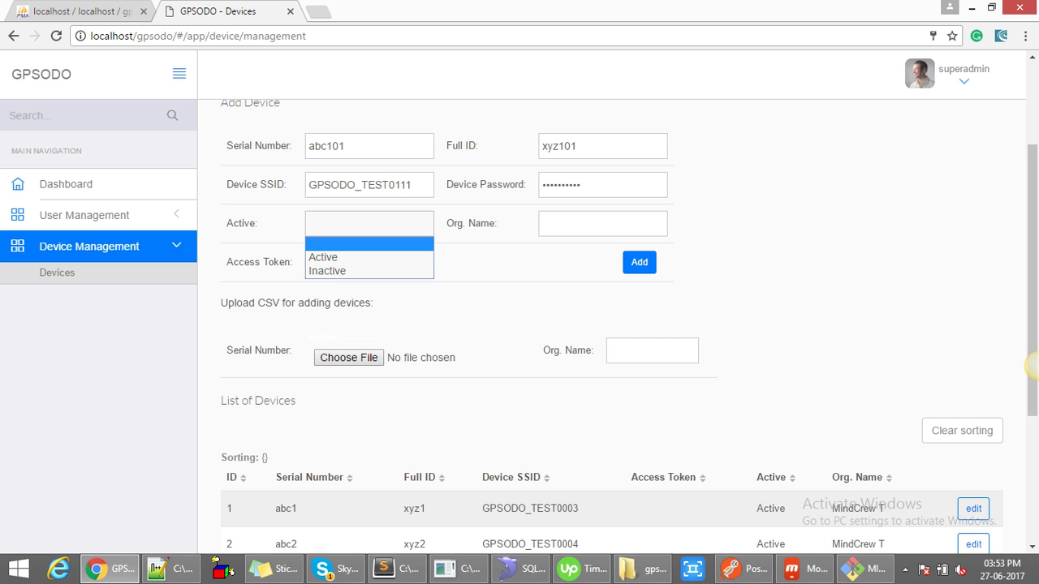
key(Down)
key(Down)
key(Return)
key(Tab)
key(alt+Down)
key(Down)
key(Down)
key(Down)
key(Down)
key(Down)
key(Down)
key(Down)
key(Down)
key(Down)
key(Down)
key(Down)
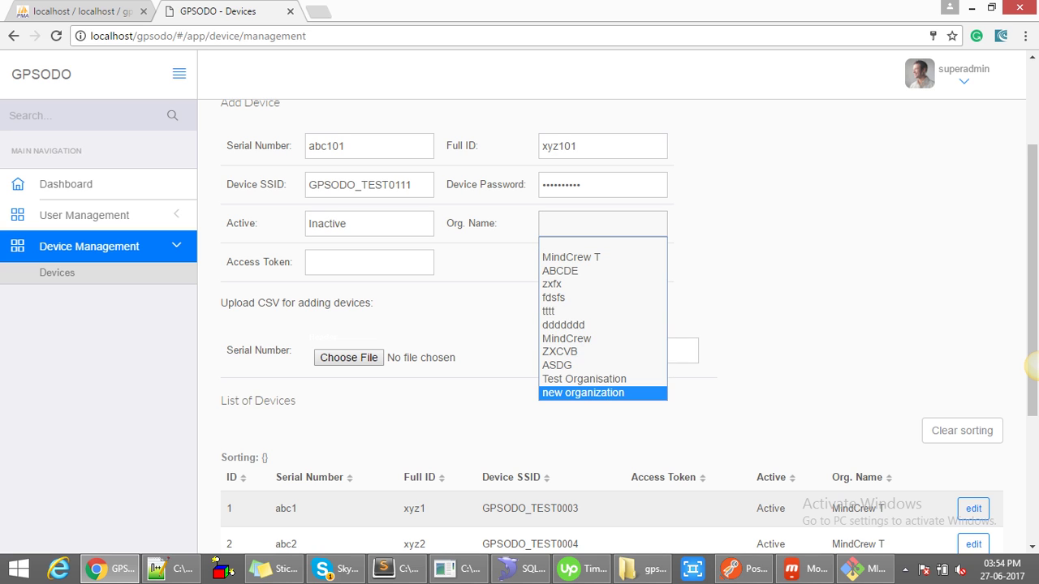
key(Return)
click(369, 262)
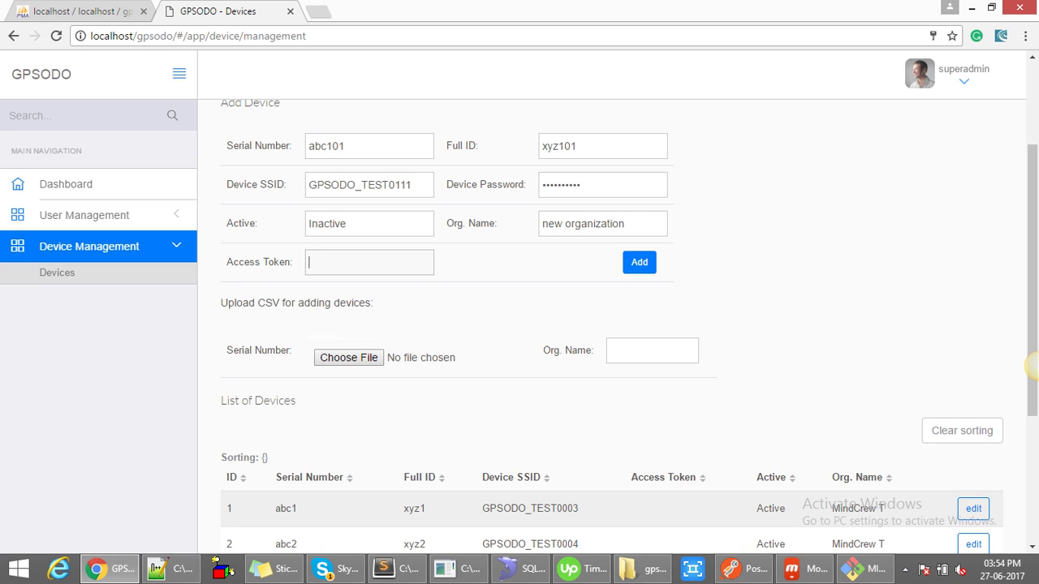
key(Return)
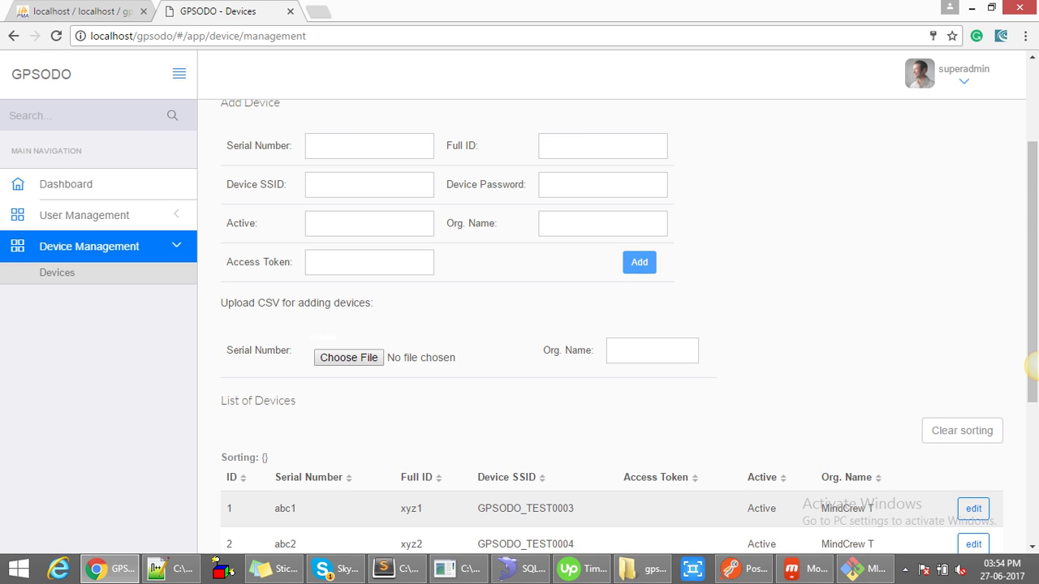
- Inspect device 49's row, highlighting its undefined access token value
scroll(1031, 365, down, 4)
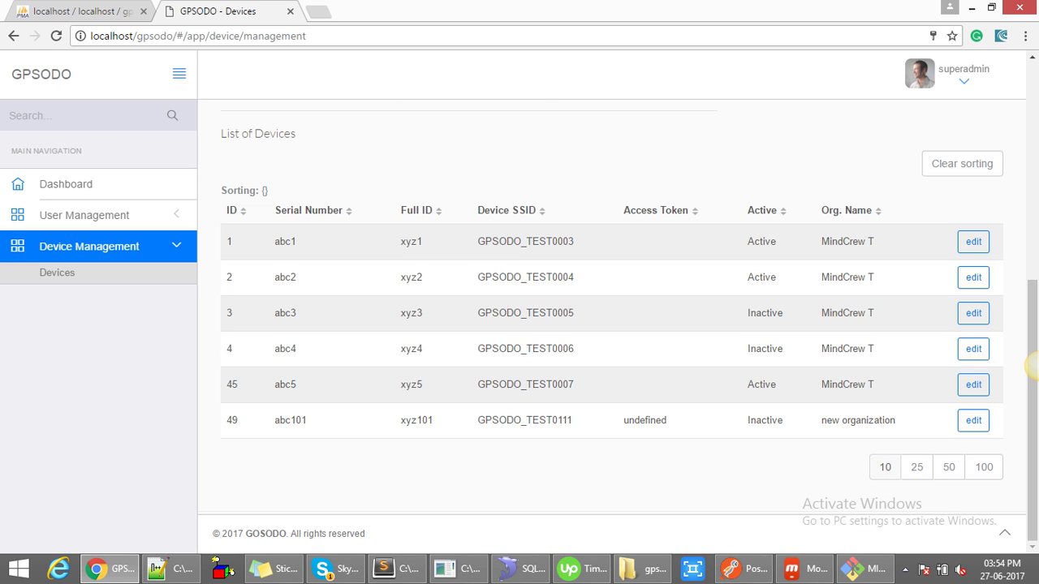
double_click(290, 420)
drag(400, 420, 898, 421)
click(645, 419)
double_click(644, 419)
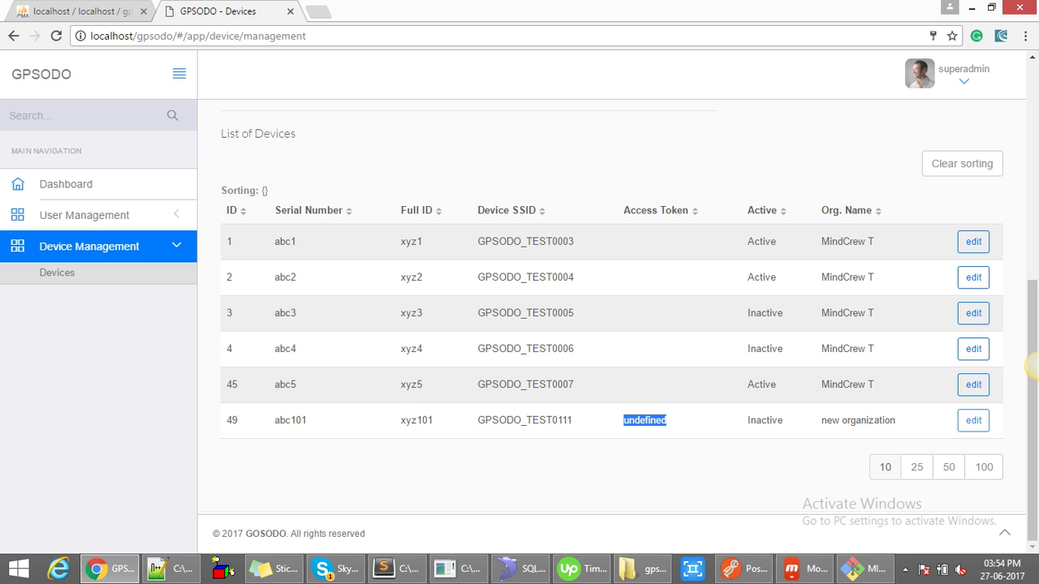
- Replace device 49's undefined access token with a placeholder value and save
click(973, 419)
scroll(973, 420, down, 2)
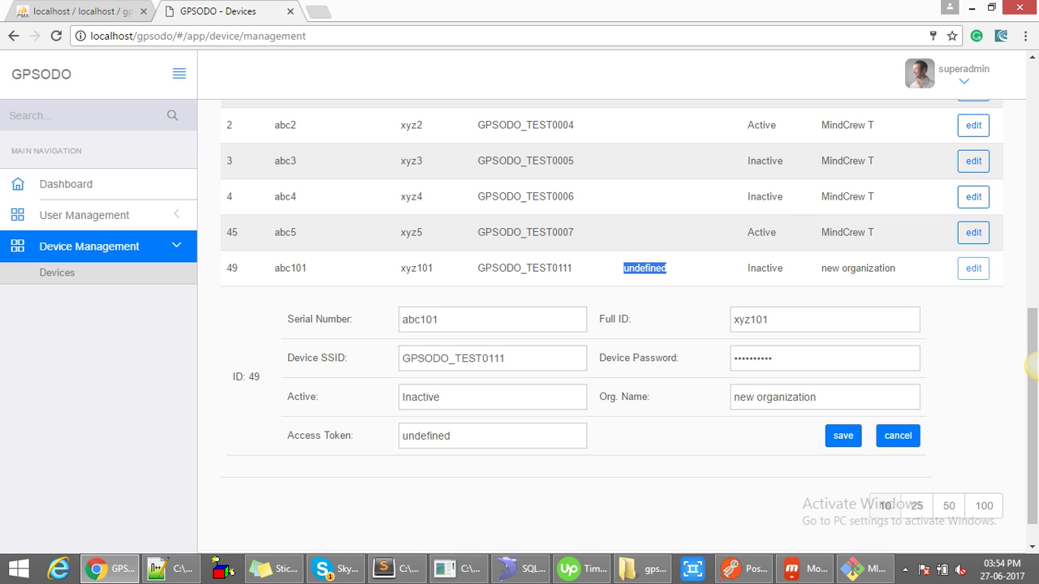
double_click(426, 436)
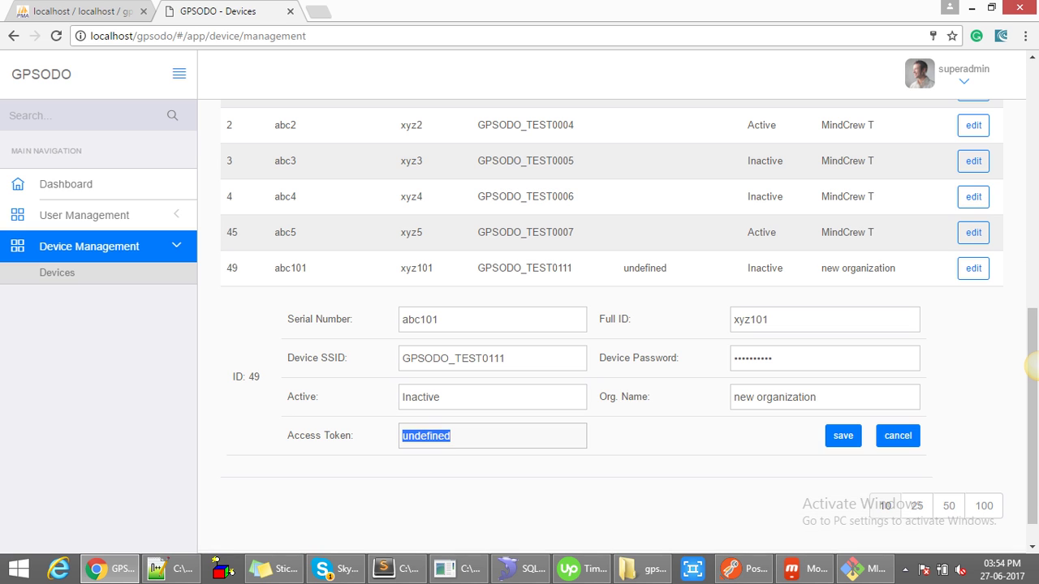
text(123)
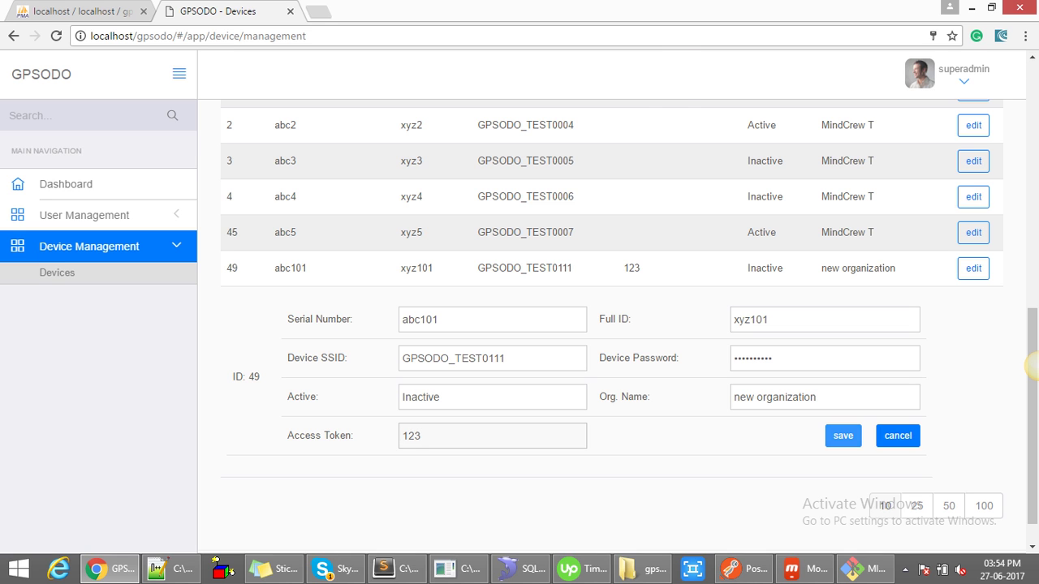
click(842, 436)
key(Return)
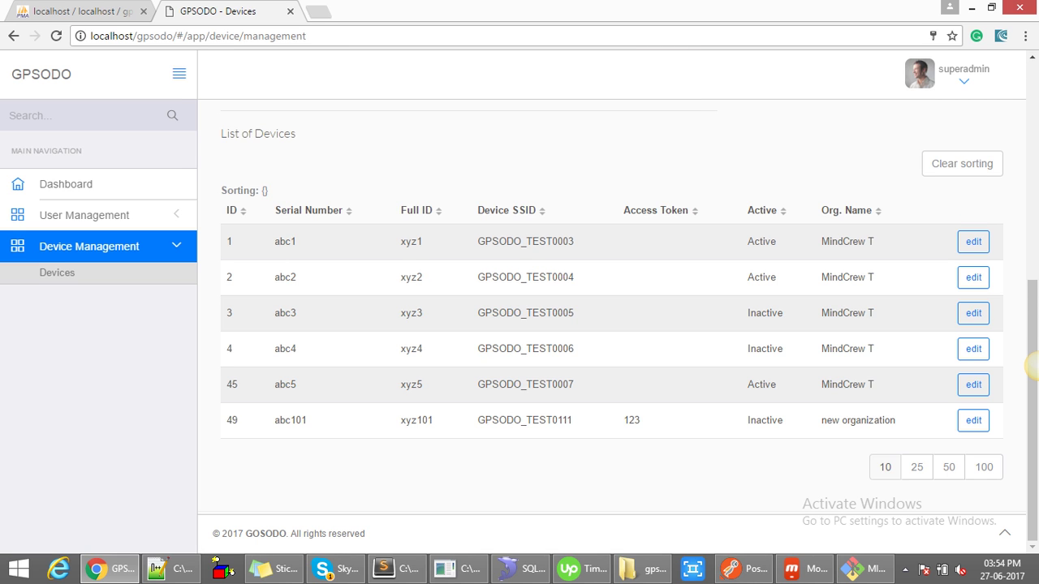
- Reopen device 49 and delete its access token, saving it empty
click(973, 420)
double_click(411, 436)
key(BackSpace)
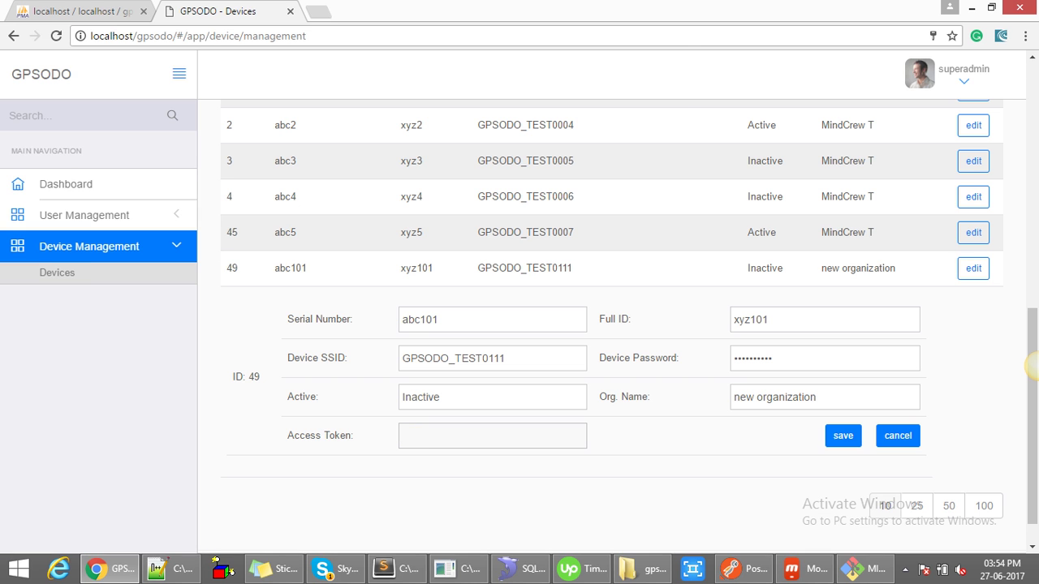
key(Return)
key(Return)
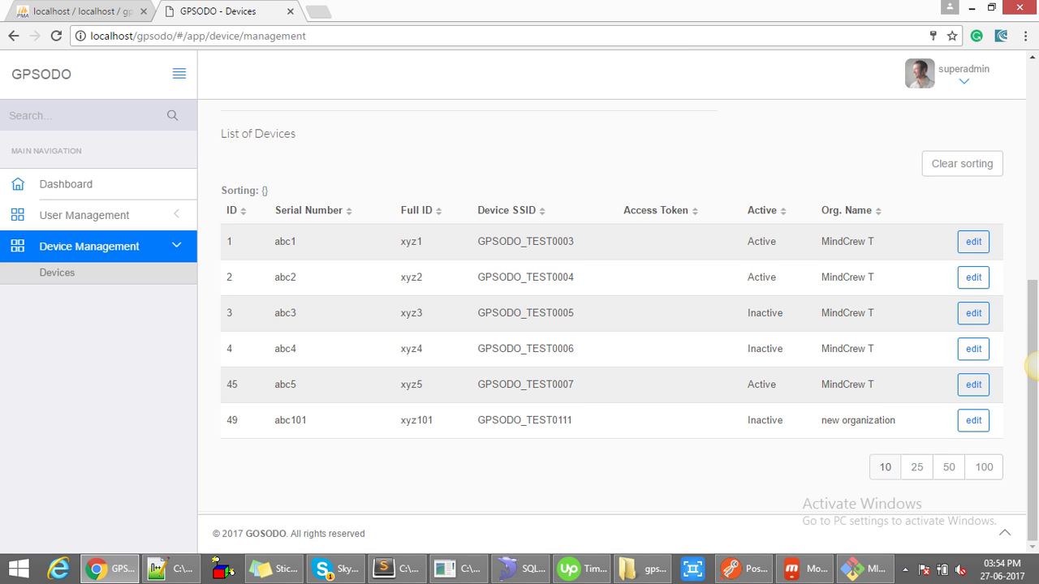
scroll(1031, 366, up, 2)
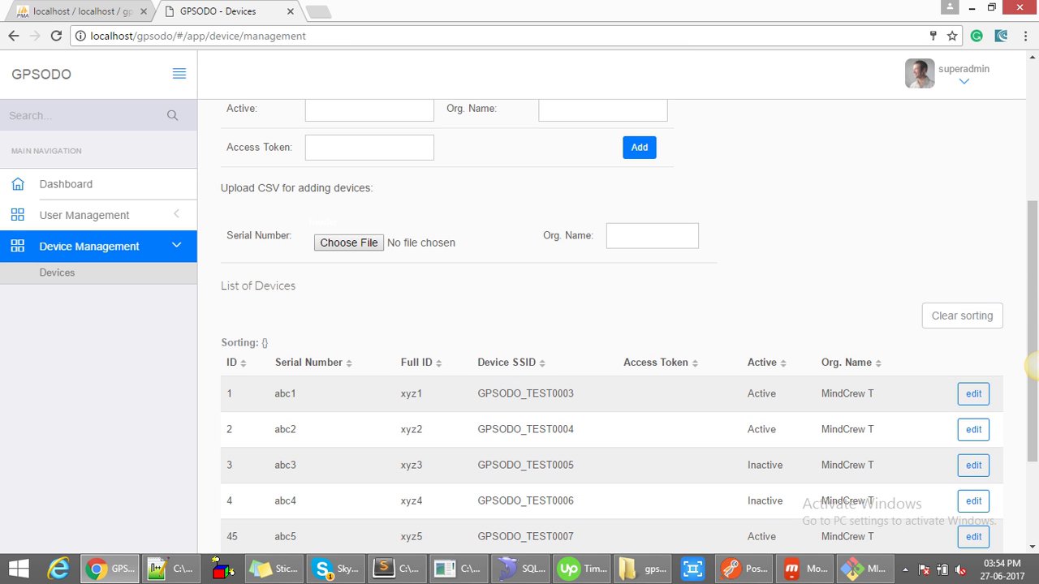
scroll(1031, 365, up, 2)
scroll(1031, 365, down, 4)
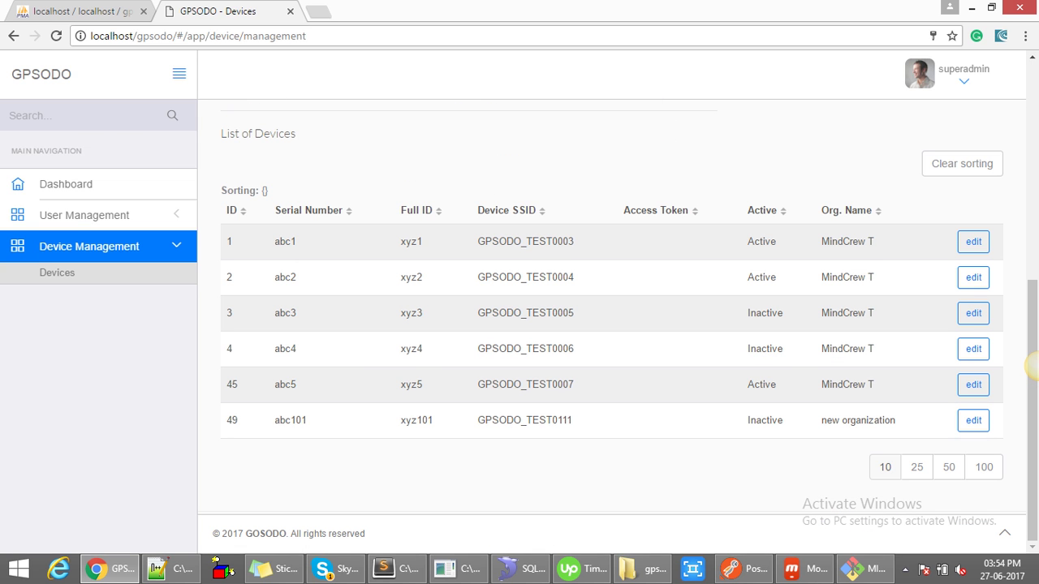
scroll(1031, 367, up, 1)
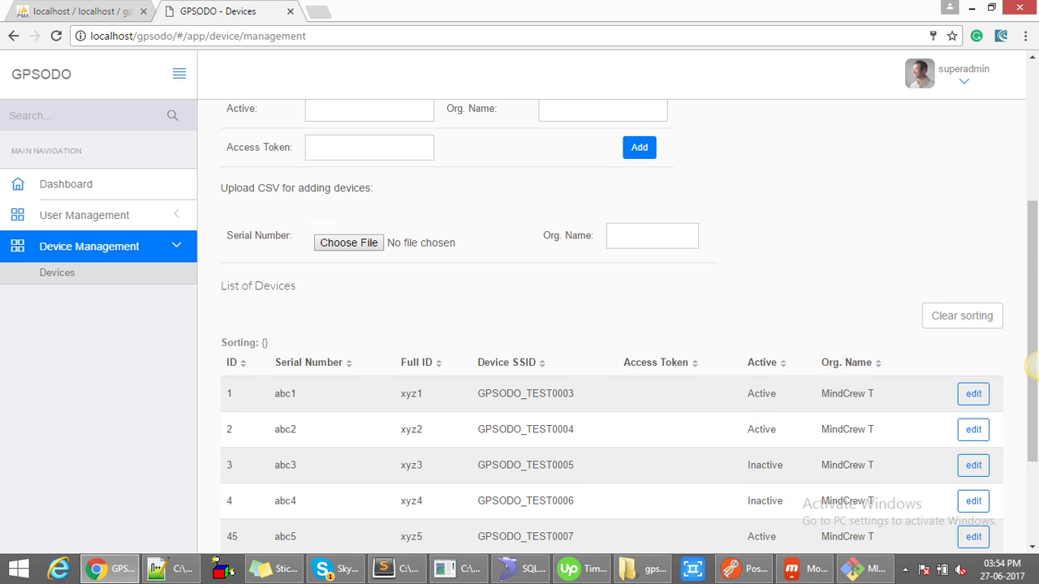
scroll(1031, 367, up, 2)
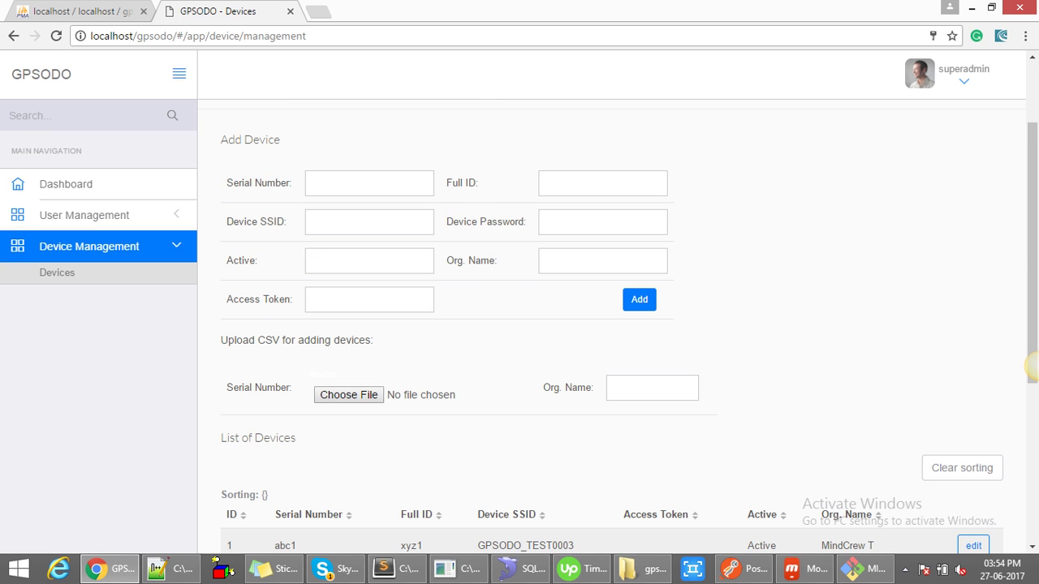
drag(221, 340, 374, 341)
drag(374, 340, 221, 340)
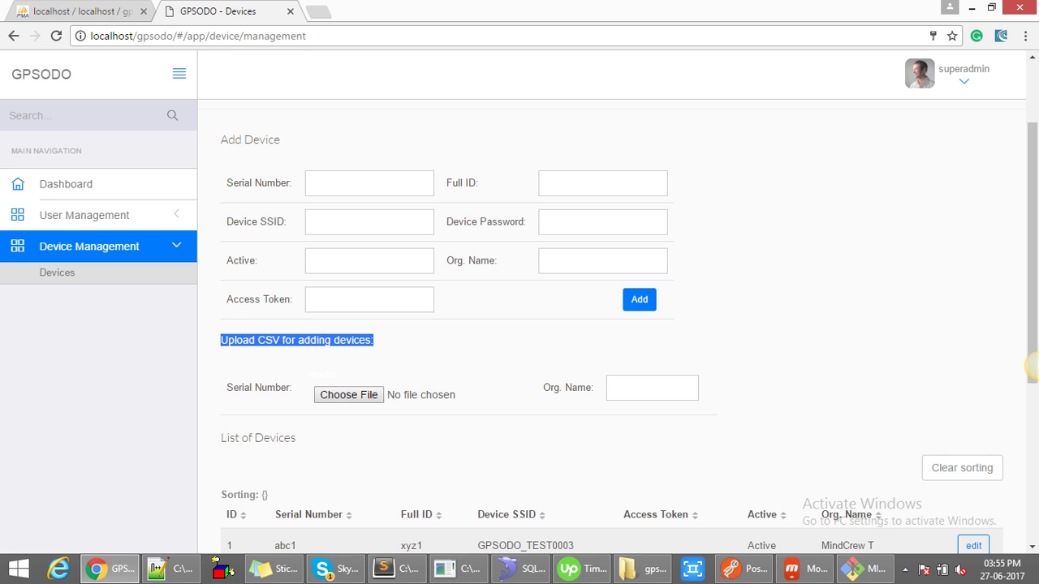
scroll(1031, 366, down, 2)
click(1033, 366)
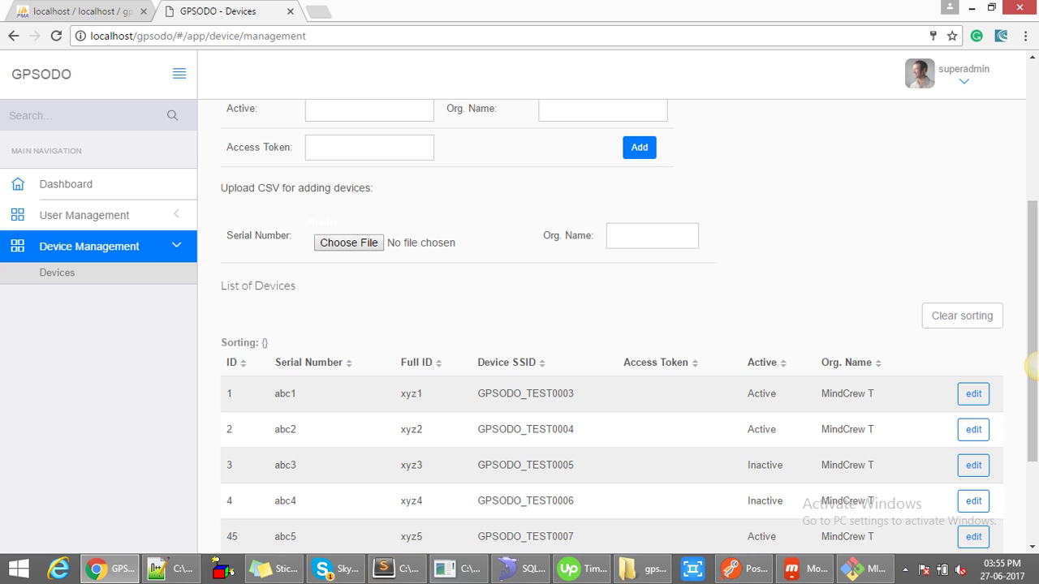
mouse_move(170, 569)
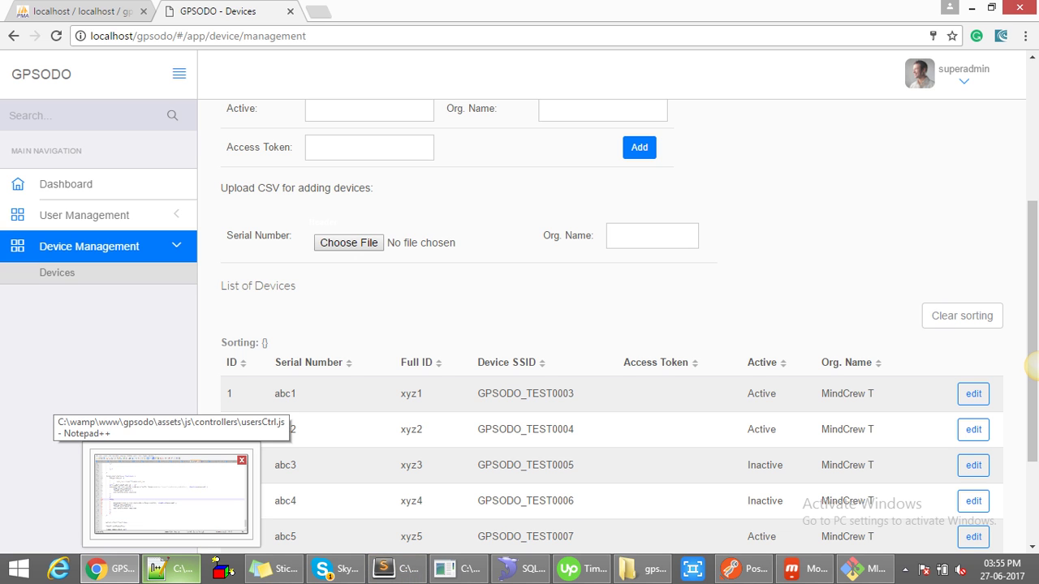
- Bring up usersCtrl.js at the listofroles function
click(171, 570)
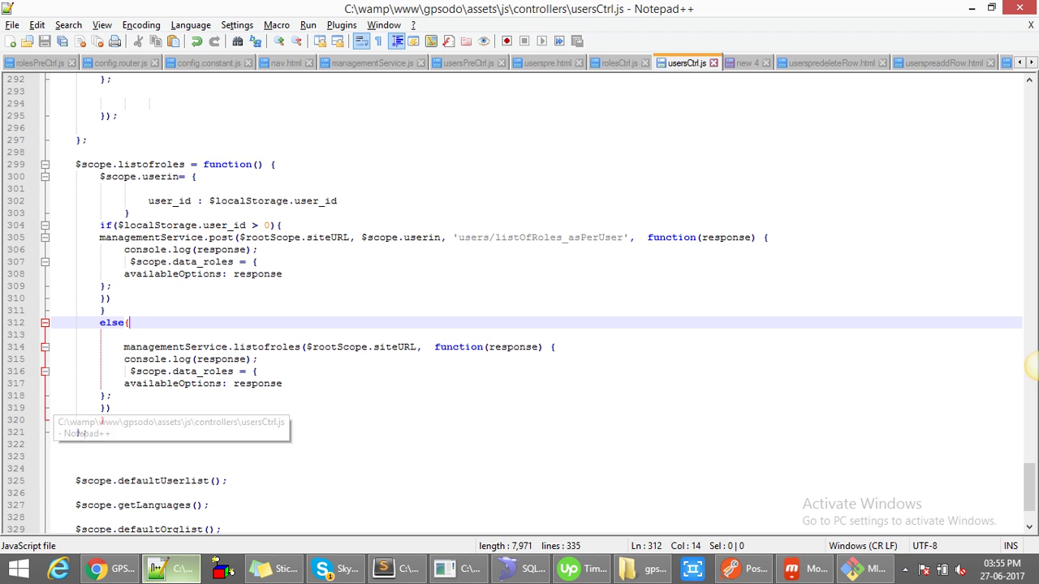
click(197, 177)
scroll(1031, 365, up, 3)
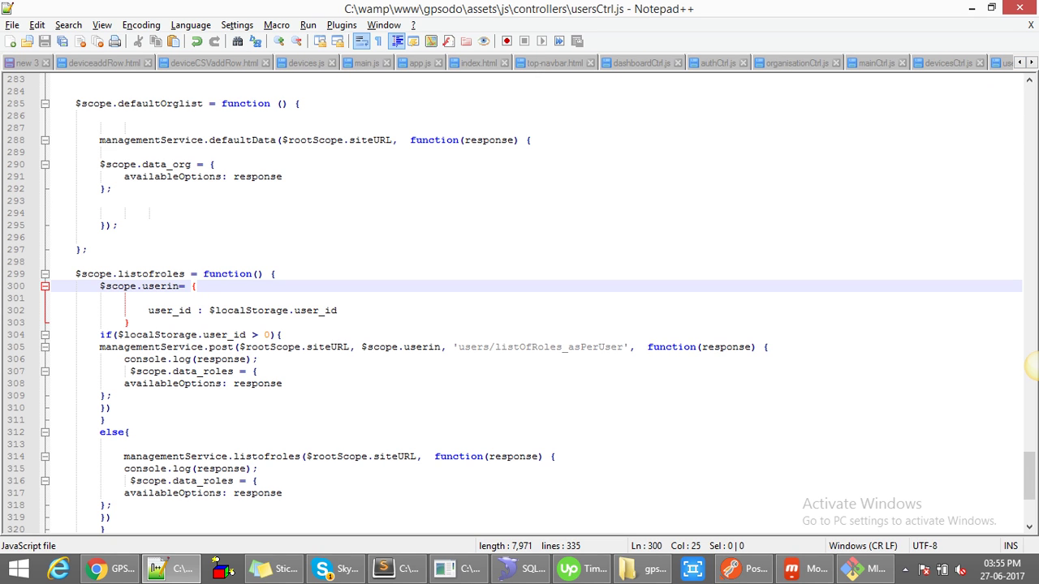
- Replace 'Serial Number' on line 8 of deviceCSVaddRow.html with 'Choose CSV File' and save
key(ctrl+Tab)
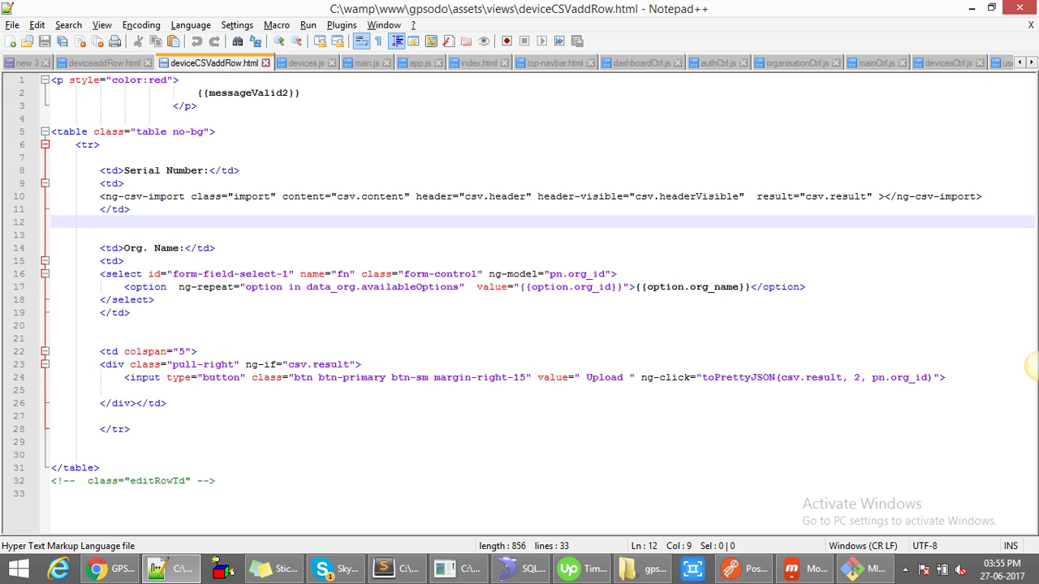
key(Down)
key(Down)
key(Down)
key(Down)
key(Down)
key(Down)
key(Down)
key(Down)
key(Down)
key(Up)
key(Up)
key(Up)
key(Up)
key(Up)
key(Up)
key(Up)
key(Up)
key(Up)
key(Up)
key(Up)
key(Up)
key(Up)
key(Right)
key(Right)
key(Right)
key(Right)
key(Right)
key(Right)
key(Right)
key(Right)
key(Right)
key(Right)
key(Right)
key(Right)
key(Right)
key(Right)
key(Right)
key(Right)
key(Right)
key(shift+Left)
key(shift+Left)
key(shift+Left)
key(shift+Left)
key(shift+Left)
key(shift+Left)
key(shift+Left)
key(shift+Left)
key(shift+Left)
key(shift+Left)
key(shift+Left)
key(shift+Left)
key(shift+Left)
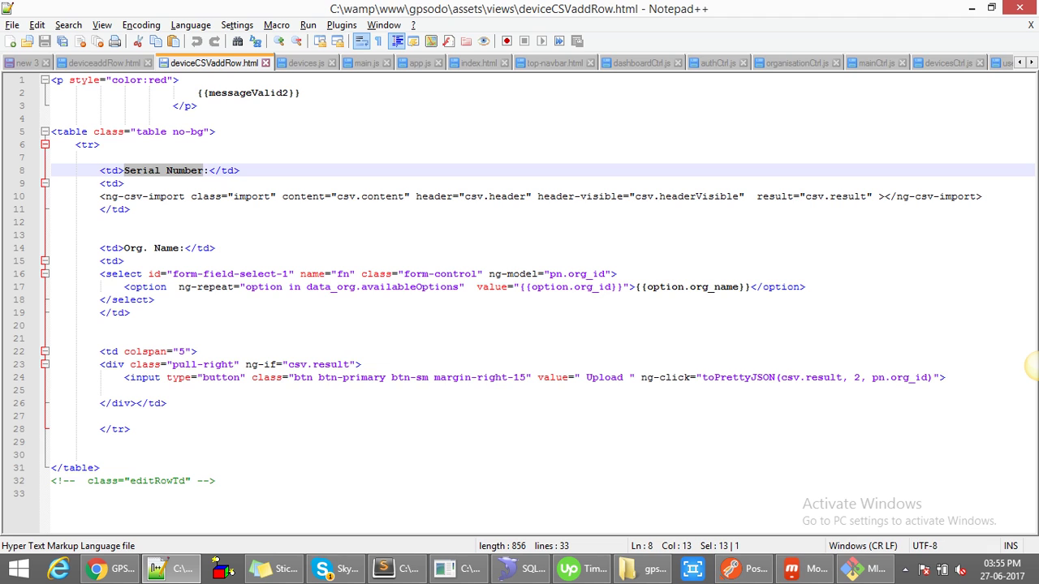
text(Cho)
text(ose )
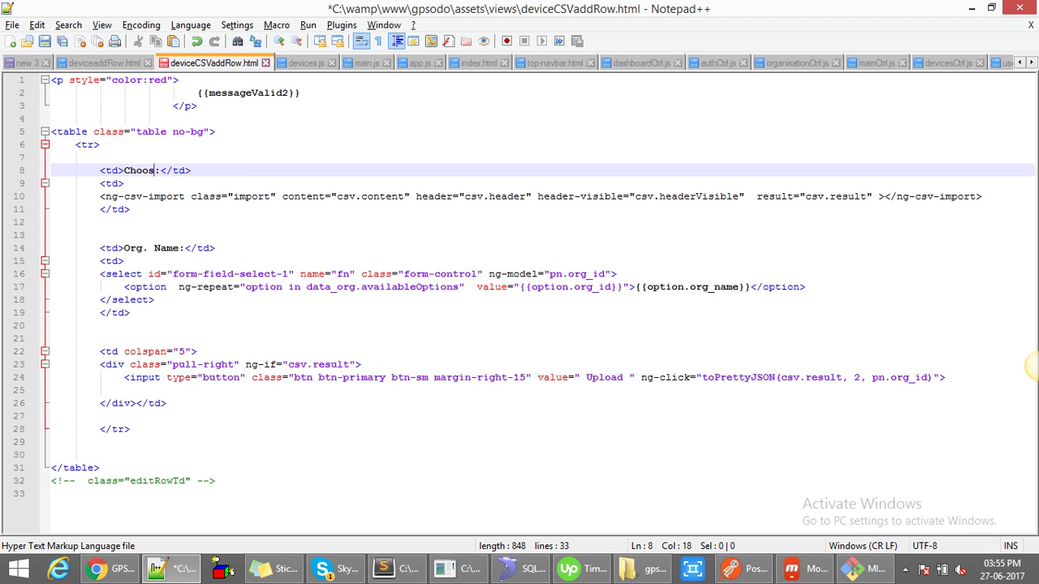
text(CSV F)
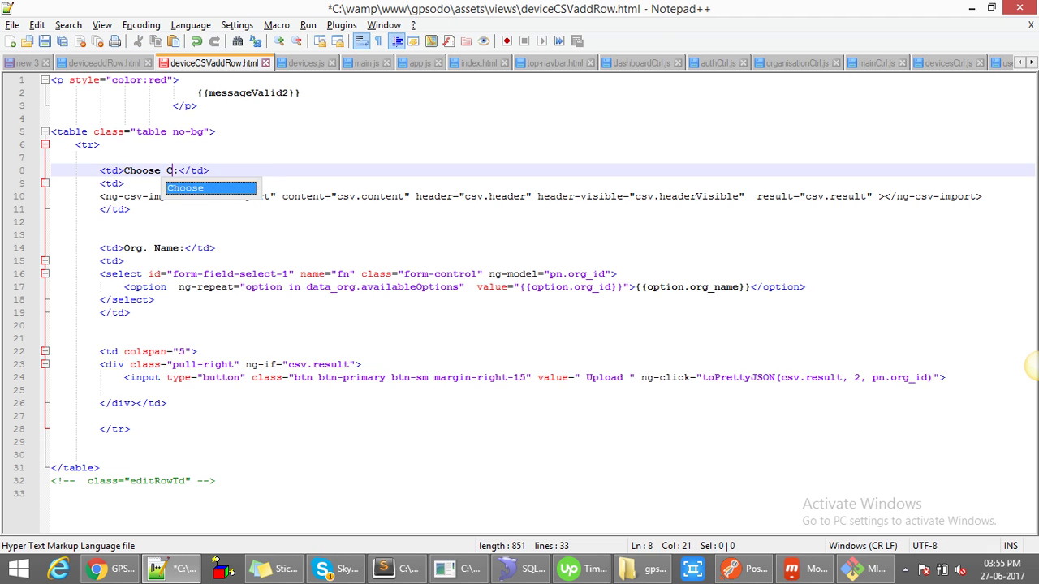
text(ile)
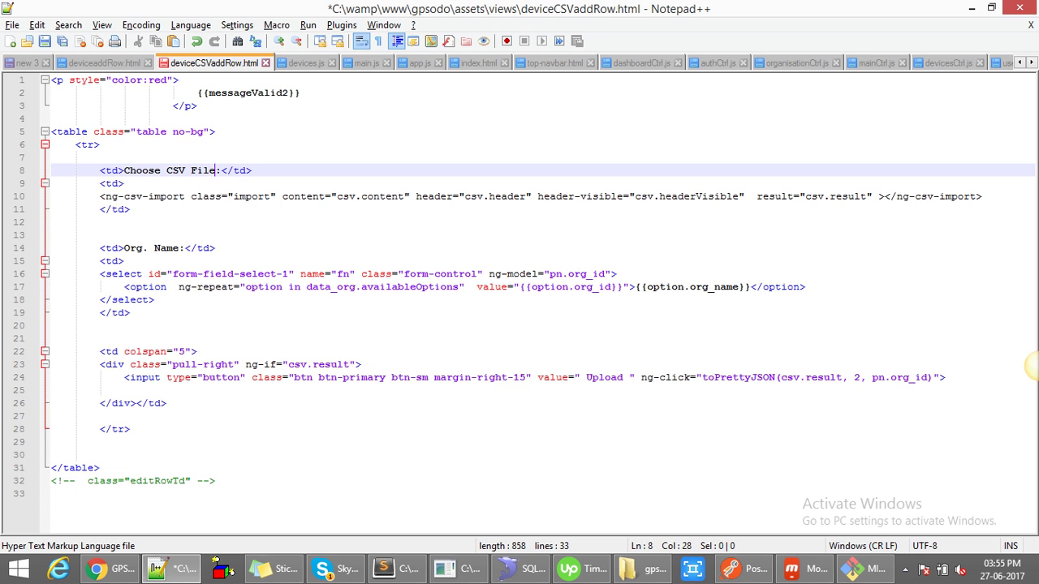
key(ctrl+s)
key(alt+Tab)
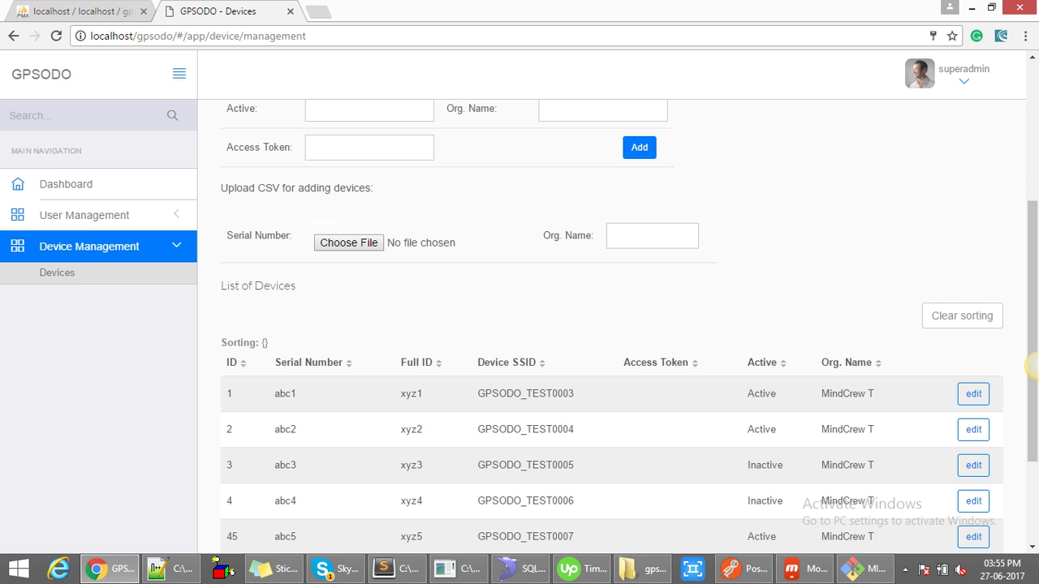
- Reload the Devices page with developer tools open and a hard reload, revealing 'Choose CSV File'
key(F5)
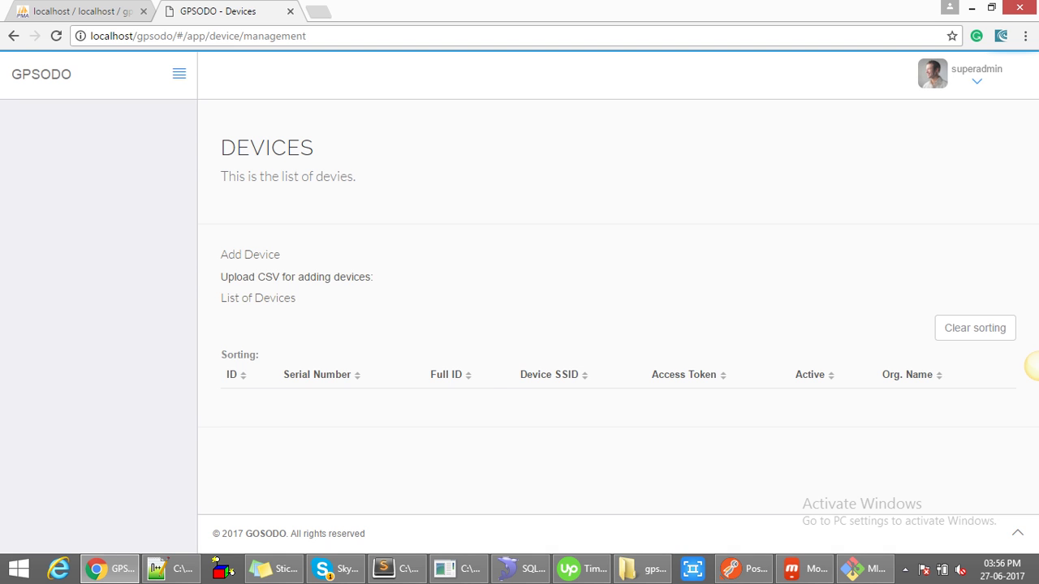
right_click(573, 221)
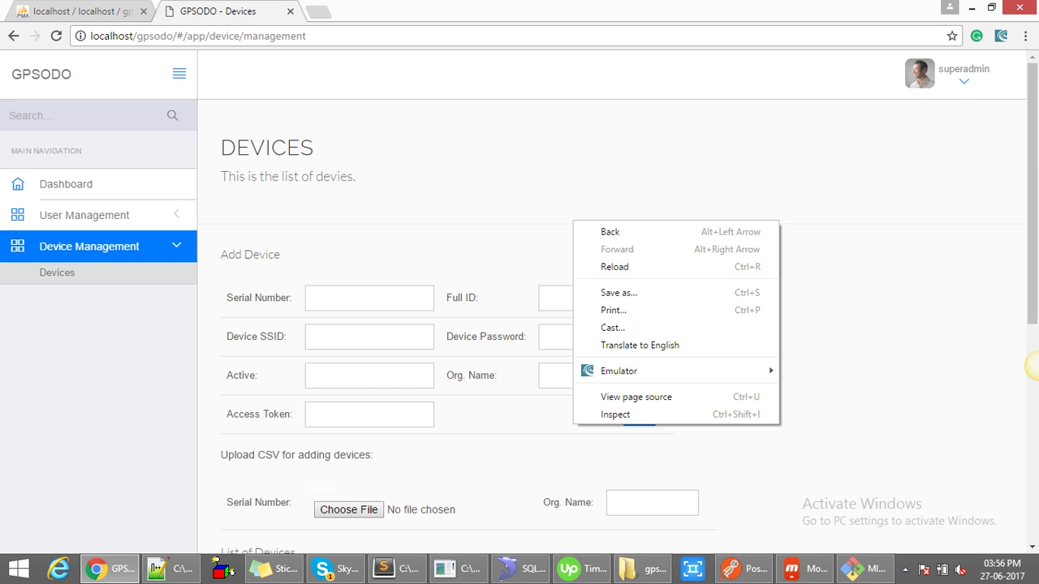
click(625, 413)
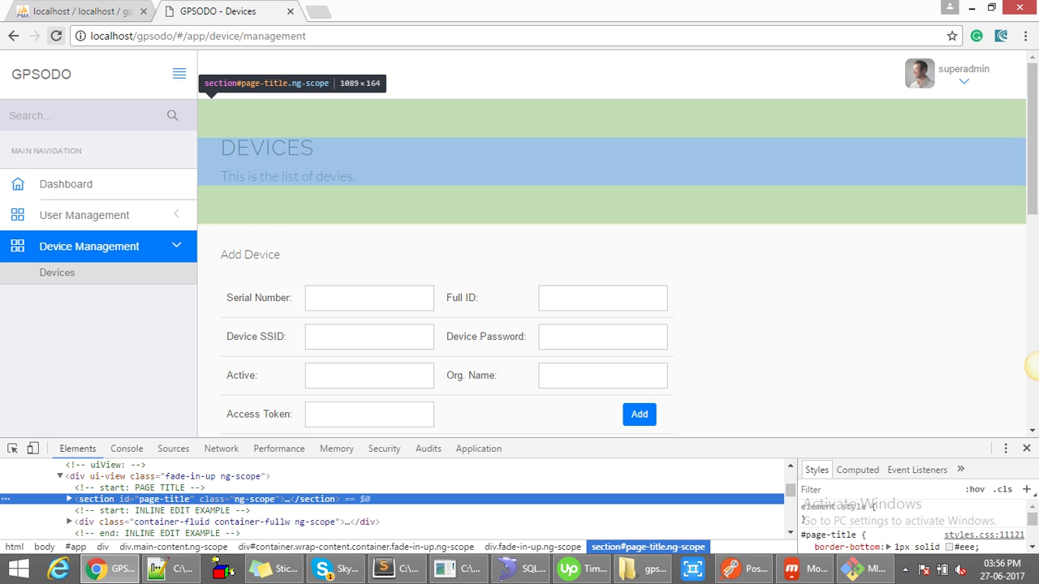
right_click(56, 36)
click(128, 94)
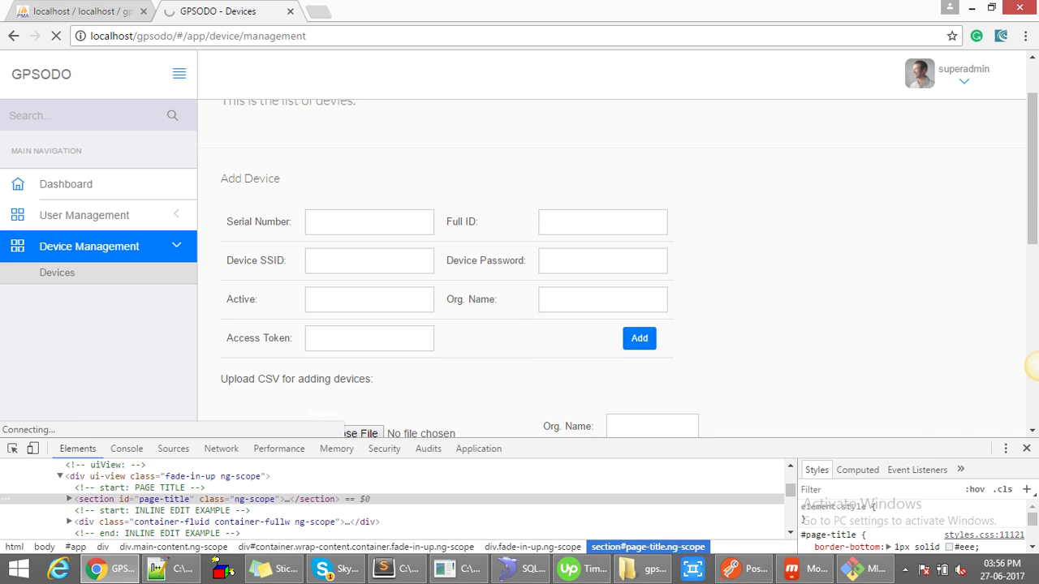
scroll(1031, 365, down, 1)
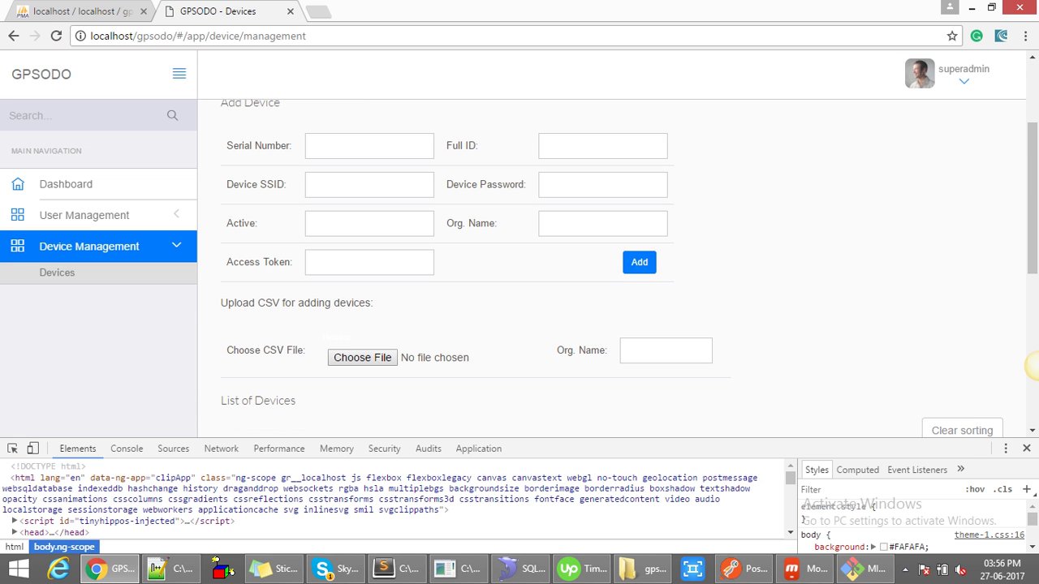
drag(306, 351, 227, 351)
- Choose demo.csv from the Desktop as the CSV upload file
click(427, 358)
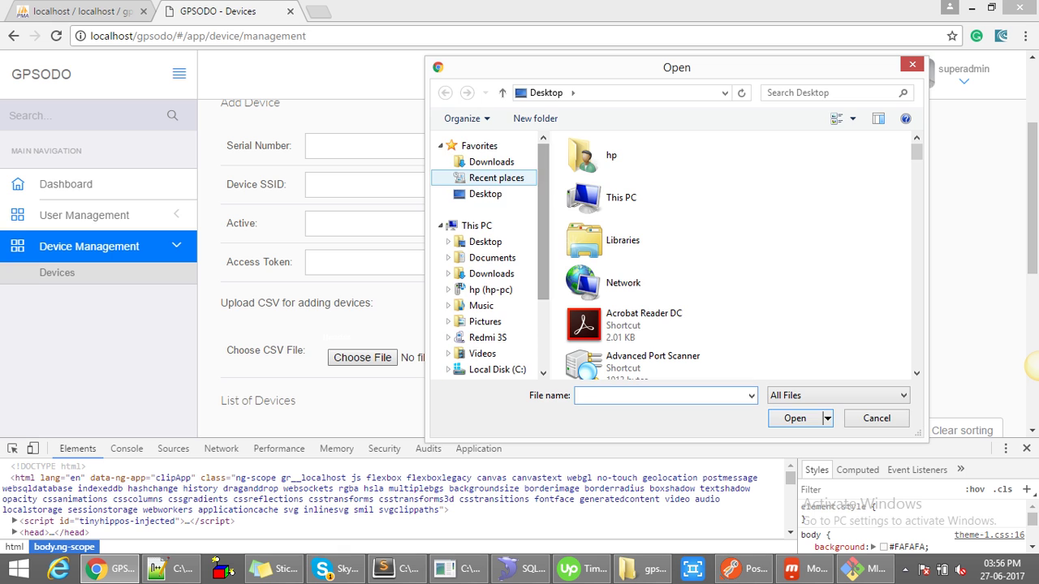
scroll(661, 252, down, 8)
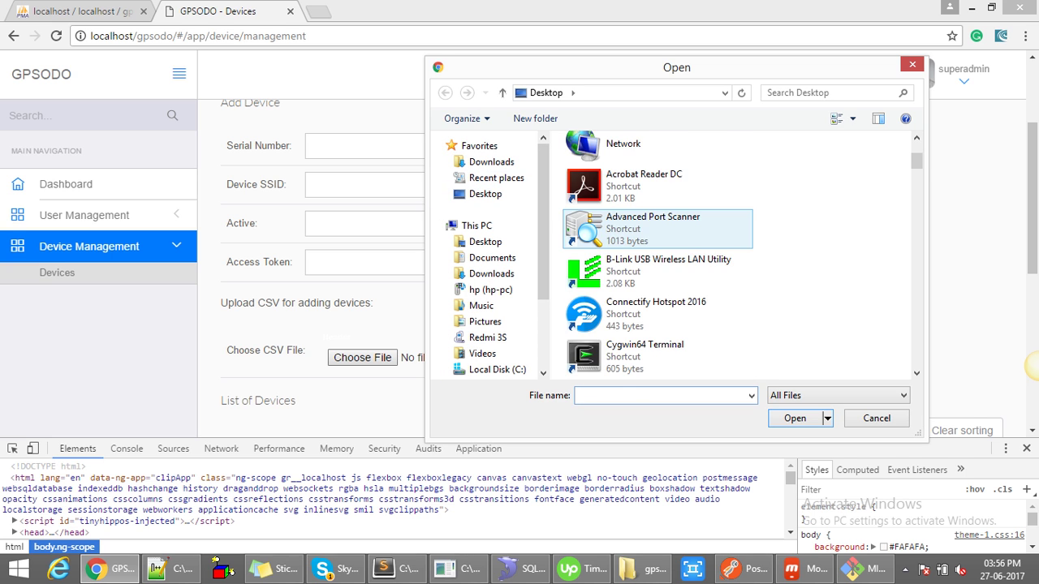
scroll(661, 260, down, 3)
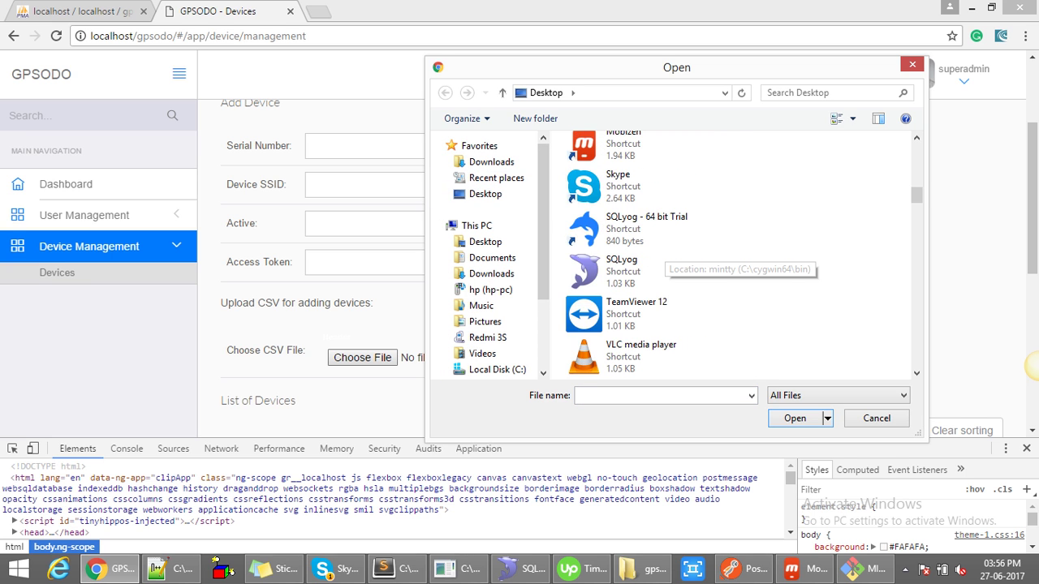
scroll(662, 268, down, 5)
scroll(662, 268, down, 5)
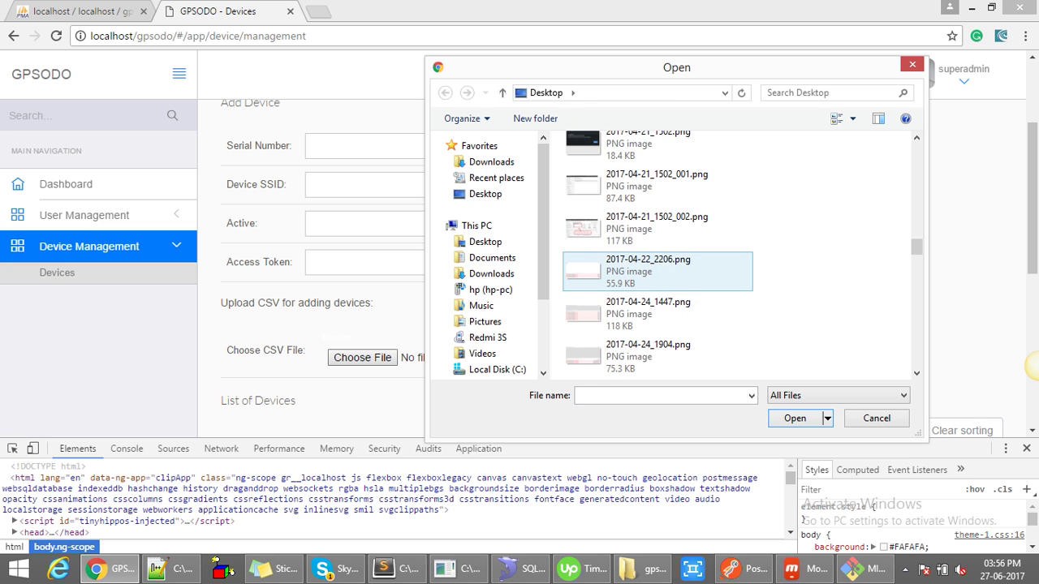
click(641, 355)
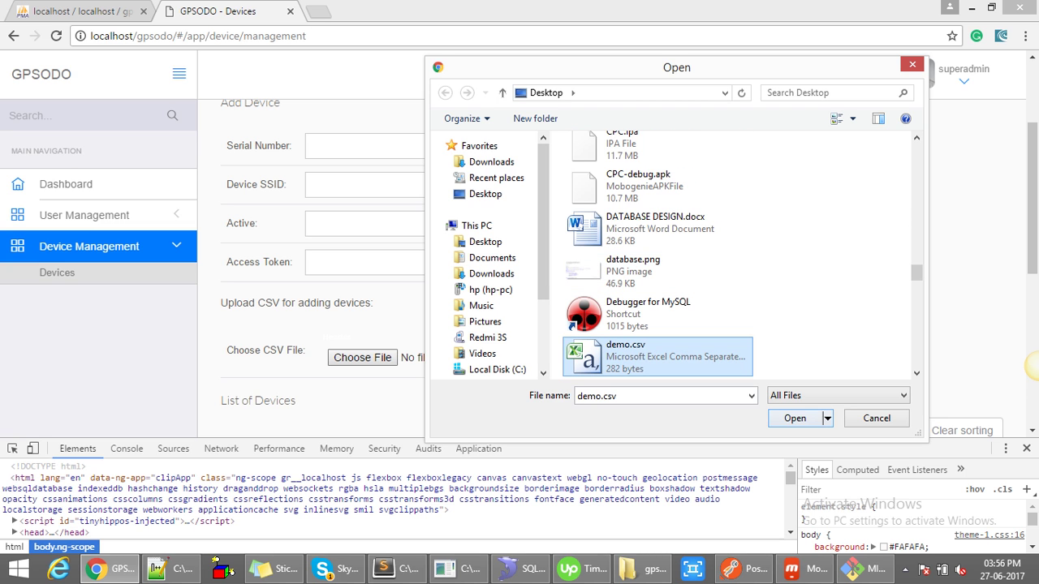
key(Return)
- Upload it under new organization and highlight the new device rows 50–53
scroll(519, 268, down, 1)
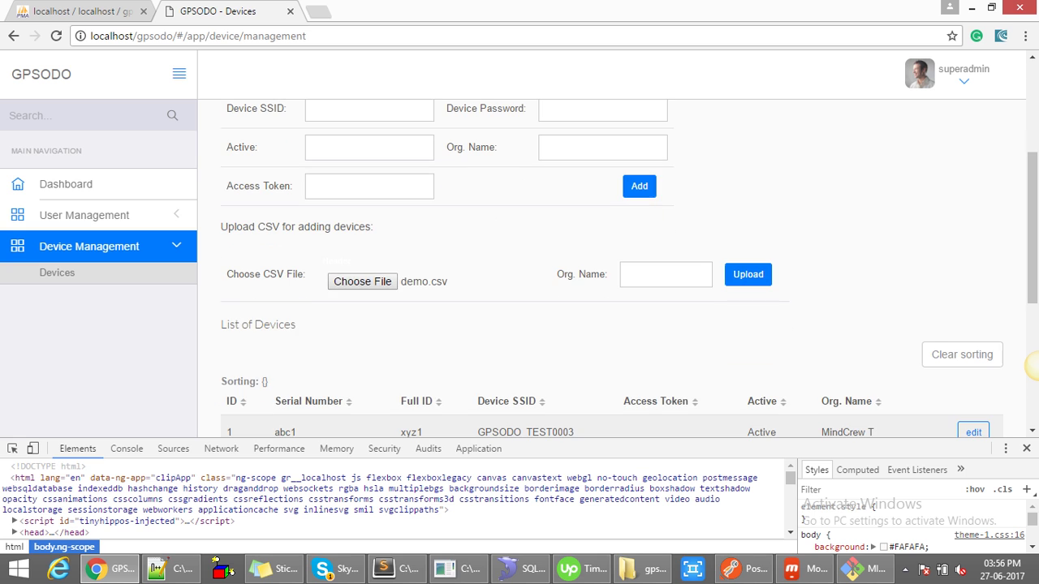
click(666, 274)
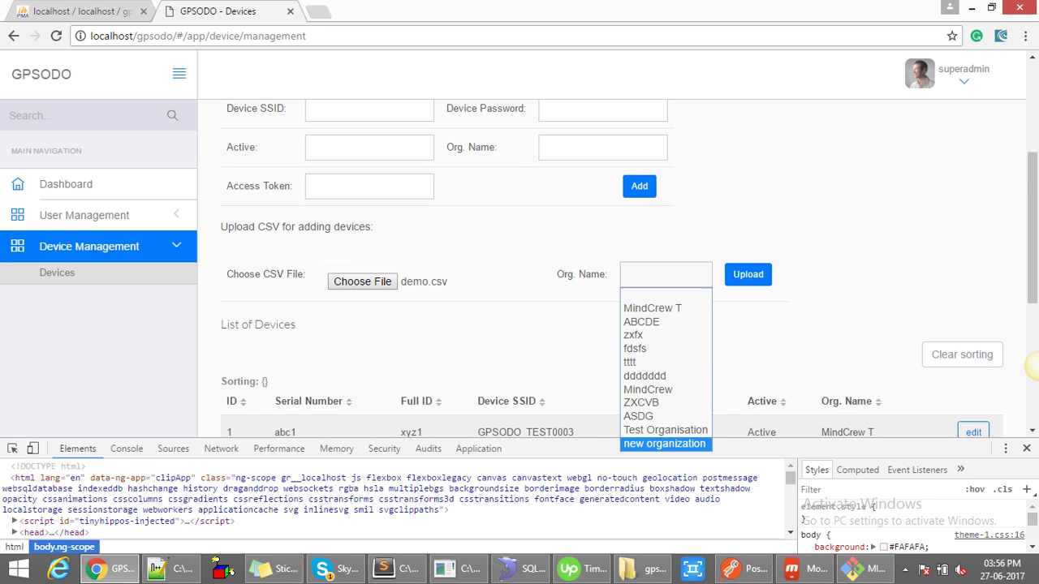
click(661, 444)
scroll(748, 203, down, 1)
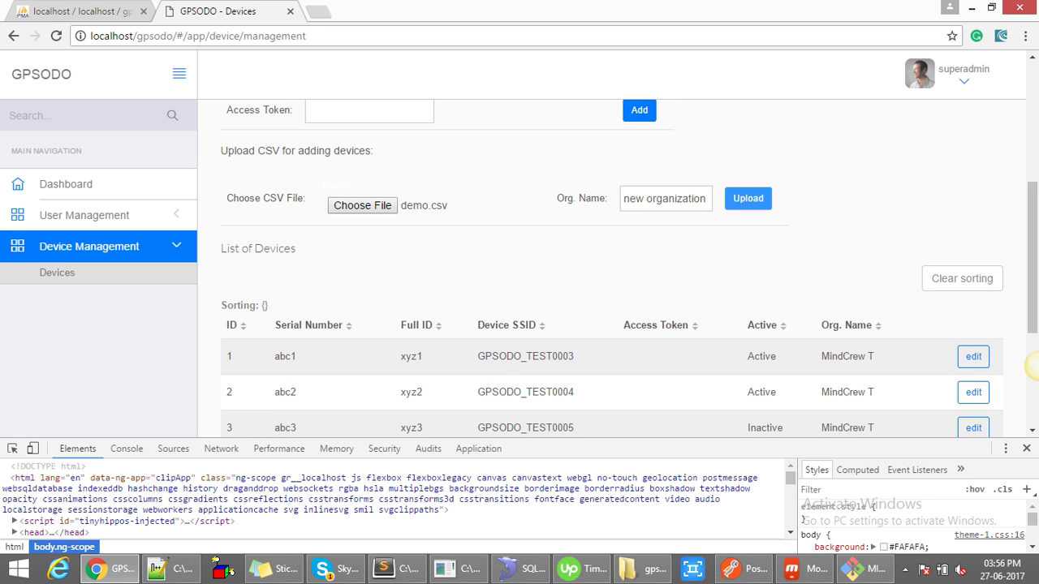
scroll(1031, 365, down, 4)
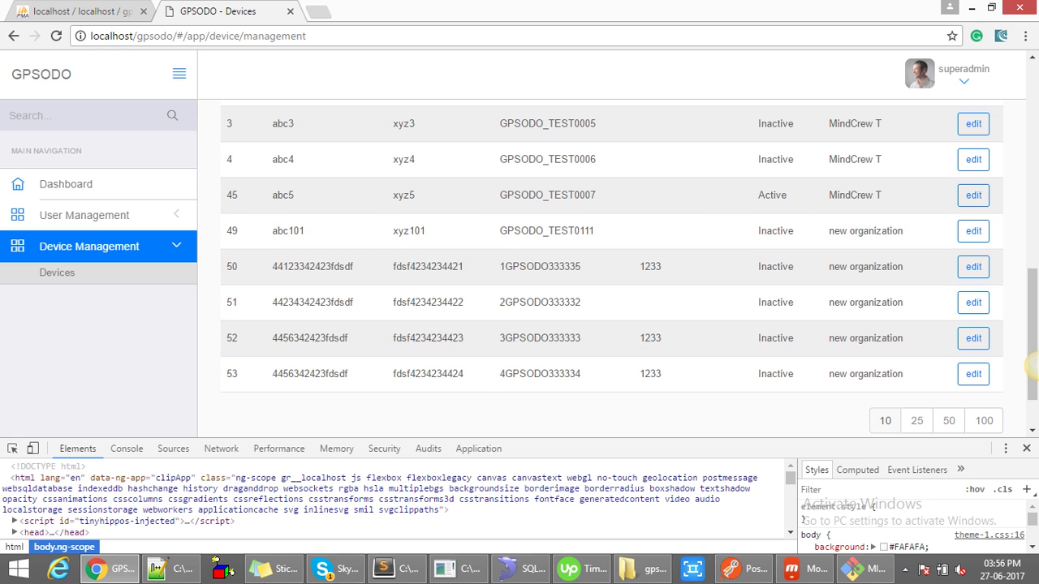
drag(272, 266, 904, 374)
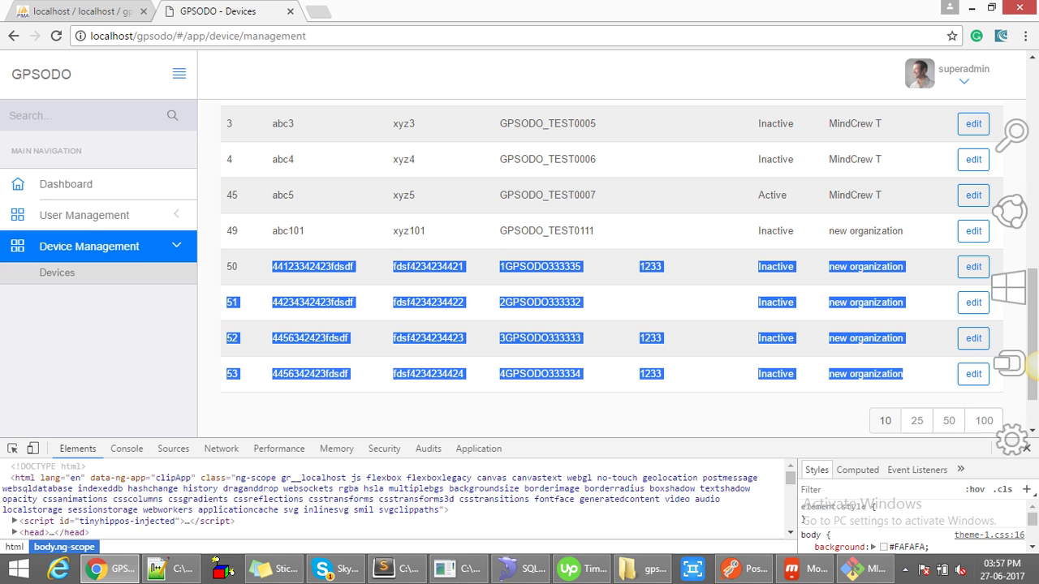
key(super+d)
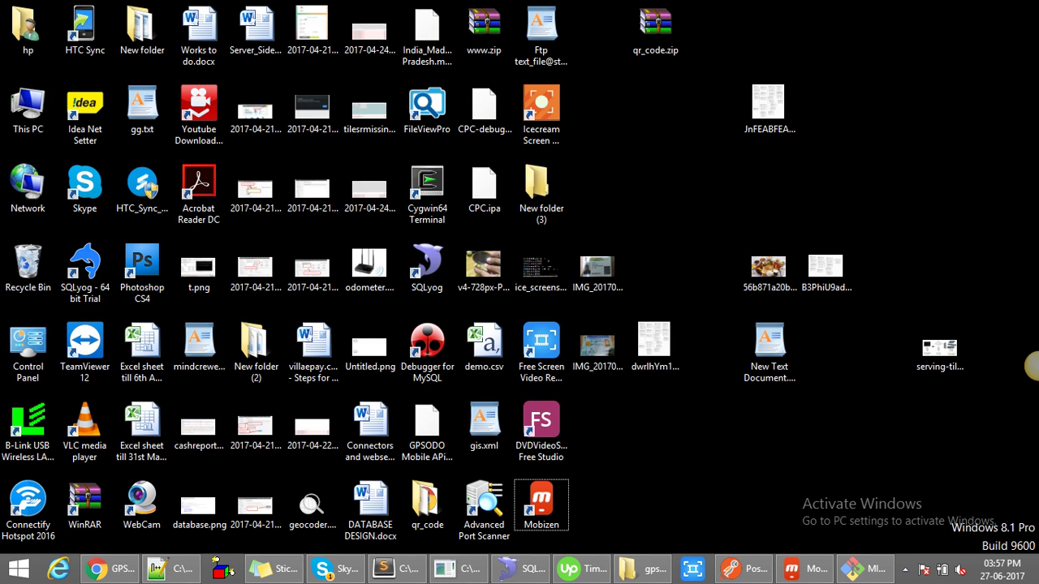
- Open demo.csv in Excel and widen column A to show full serial numbers
click(485, 345)
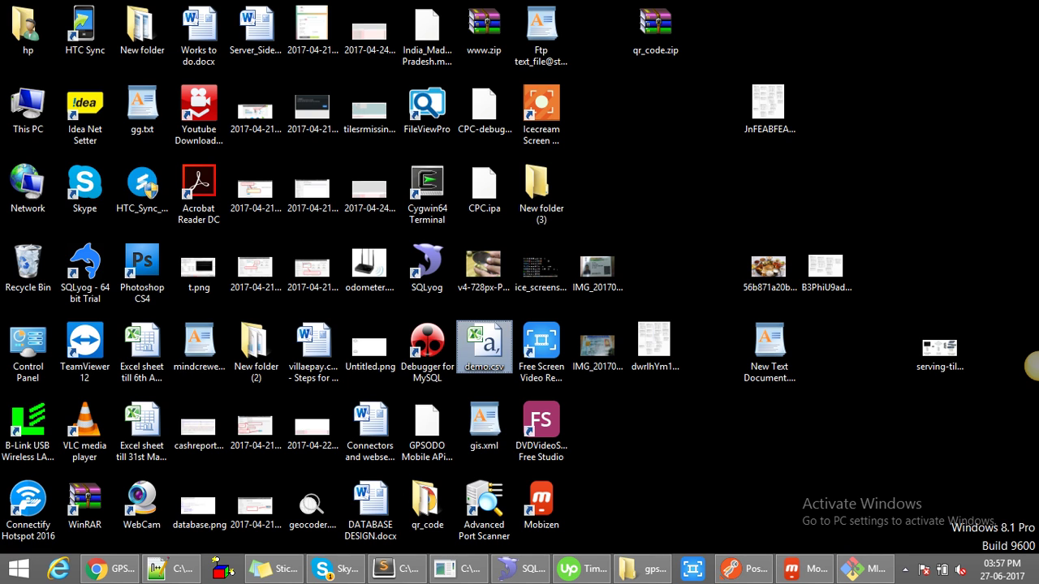
key(Return)
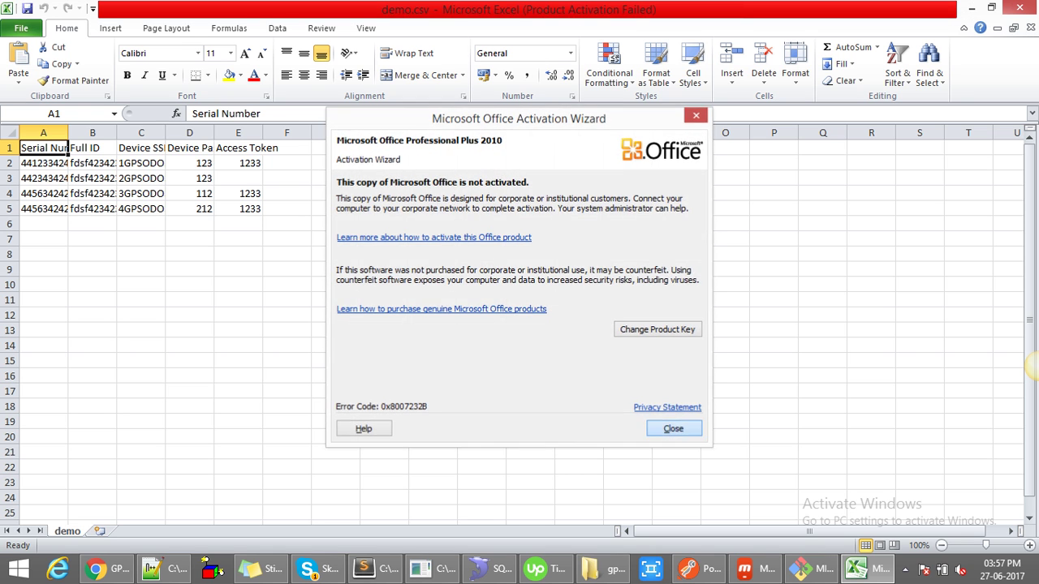
key(Escape)
drag(68, 133, 675, 132)
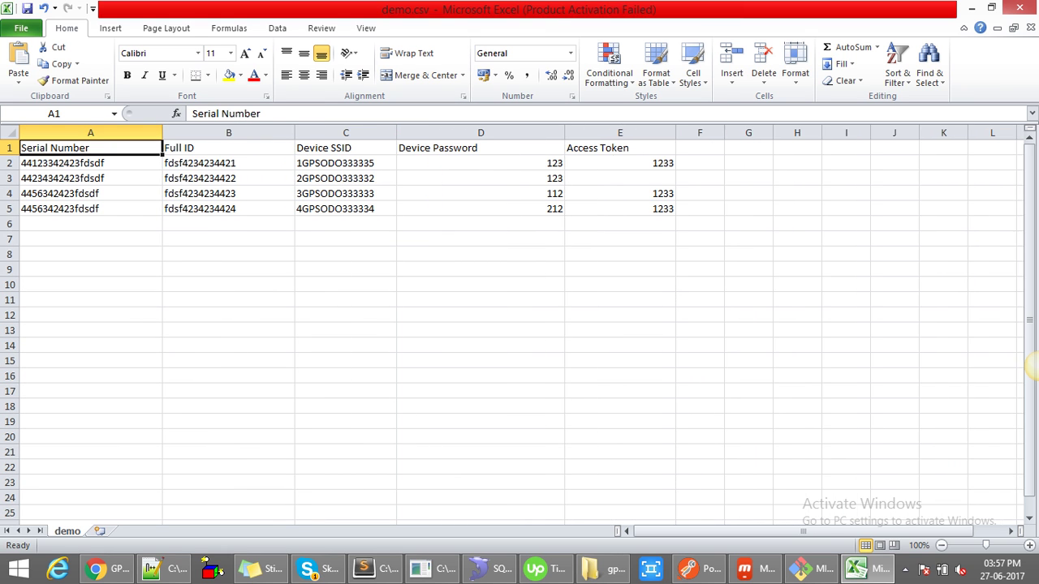
click(345, 269)
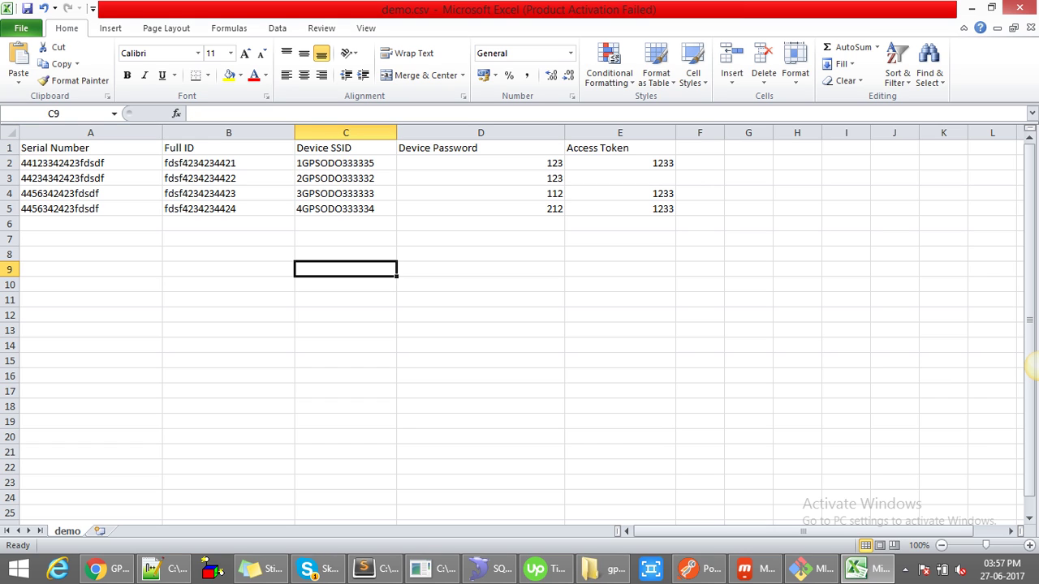
- Select the four data rows A2:F5 and compare them with GPSODO devices 50–53
key(alt+Tab)
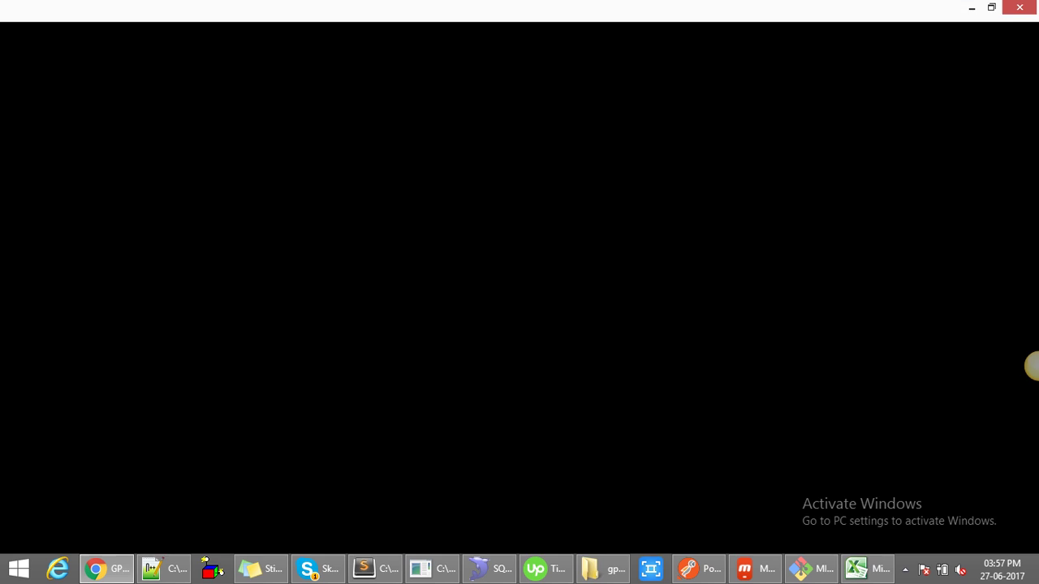
key(alt+Tab)
key(alt+Tab)
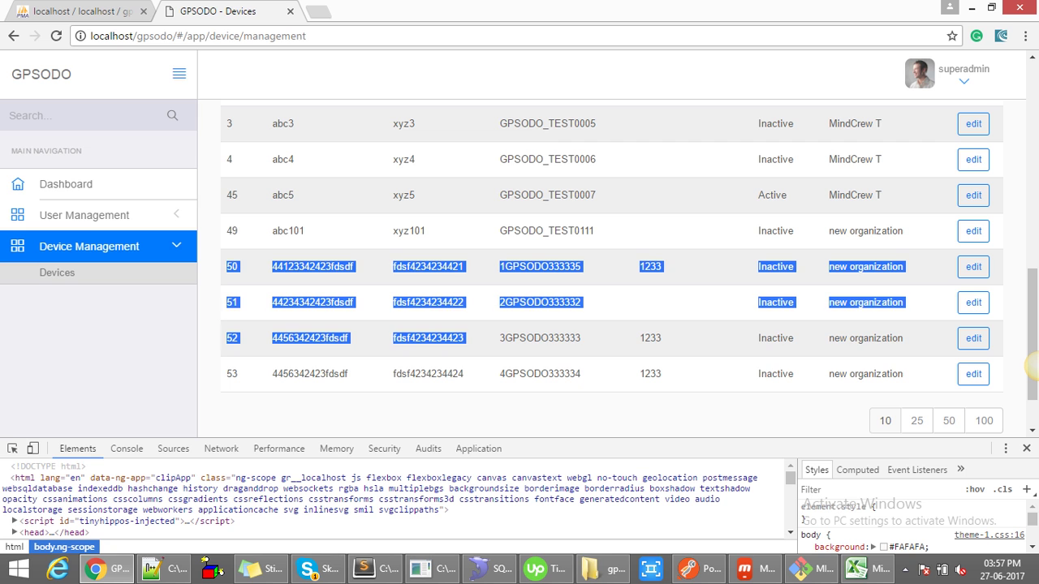
key(alt+Tab)
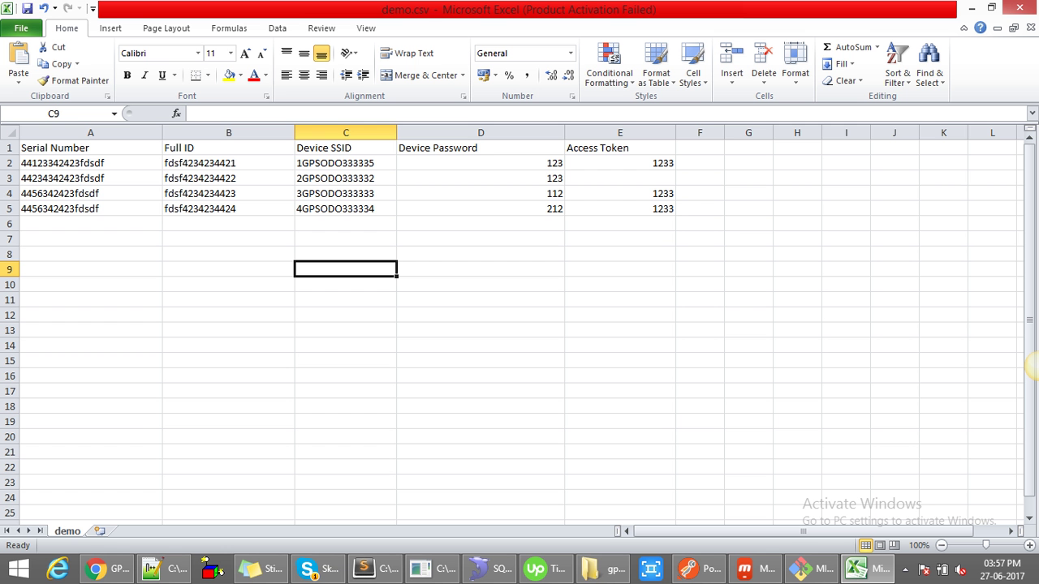
drag(81, 163, 700, 209)
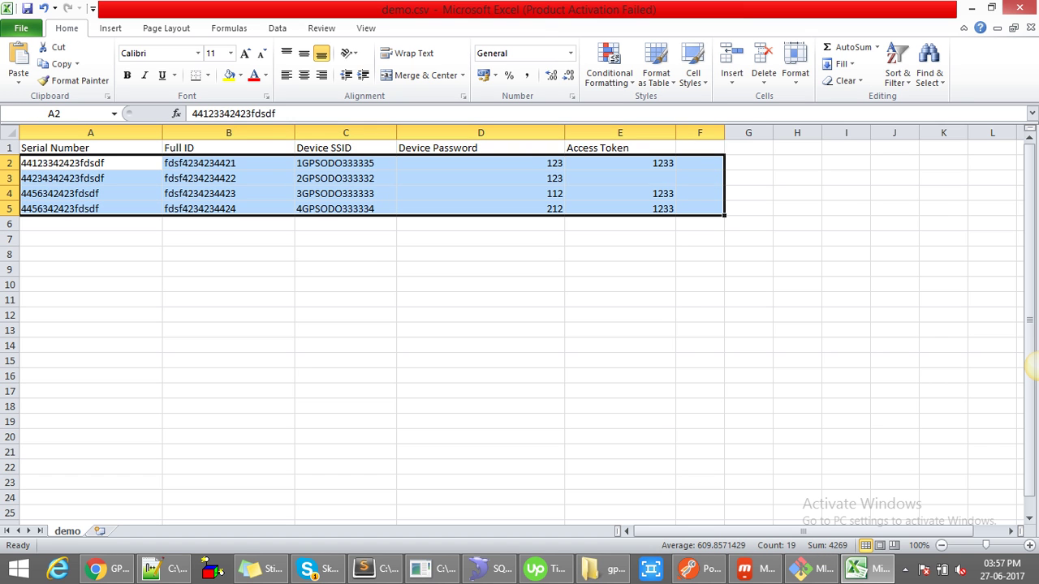
key(alt+Tab)
click(1031, 366)
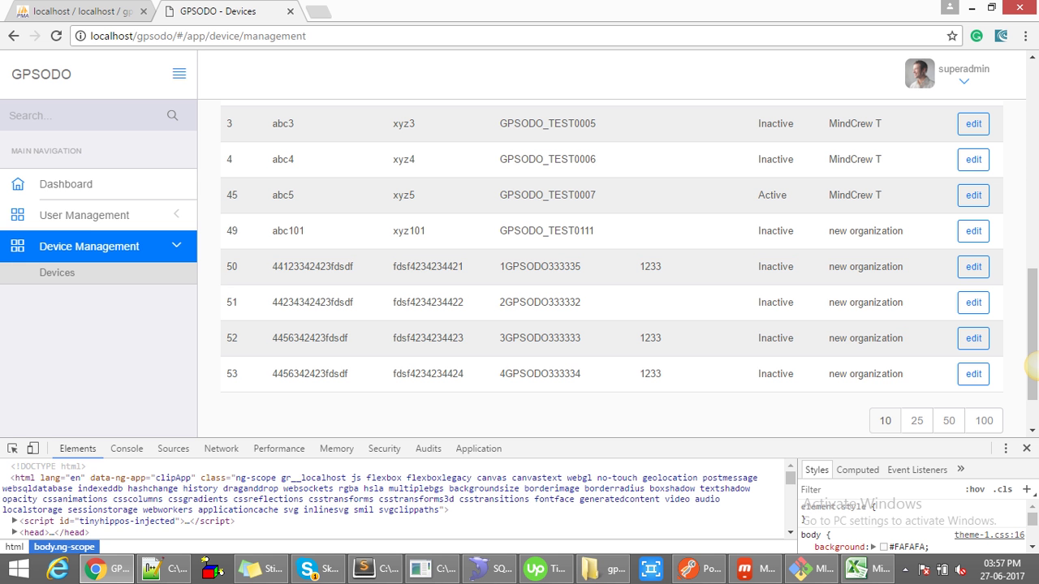
- Give device 51 a placeholder access token and save the change
click(974, 302)
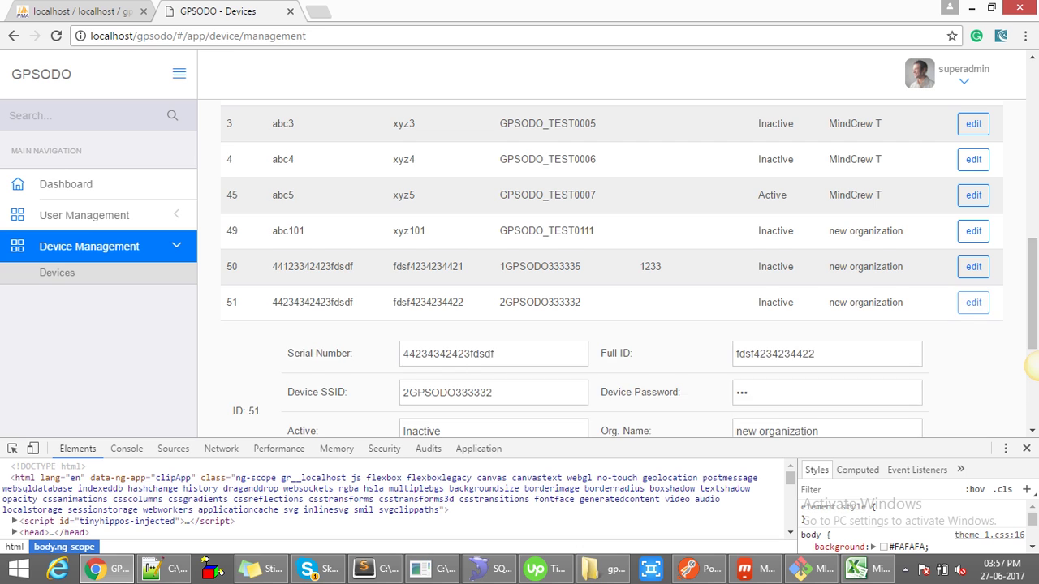
click(494, 394)
text(123)
click(845, 394)
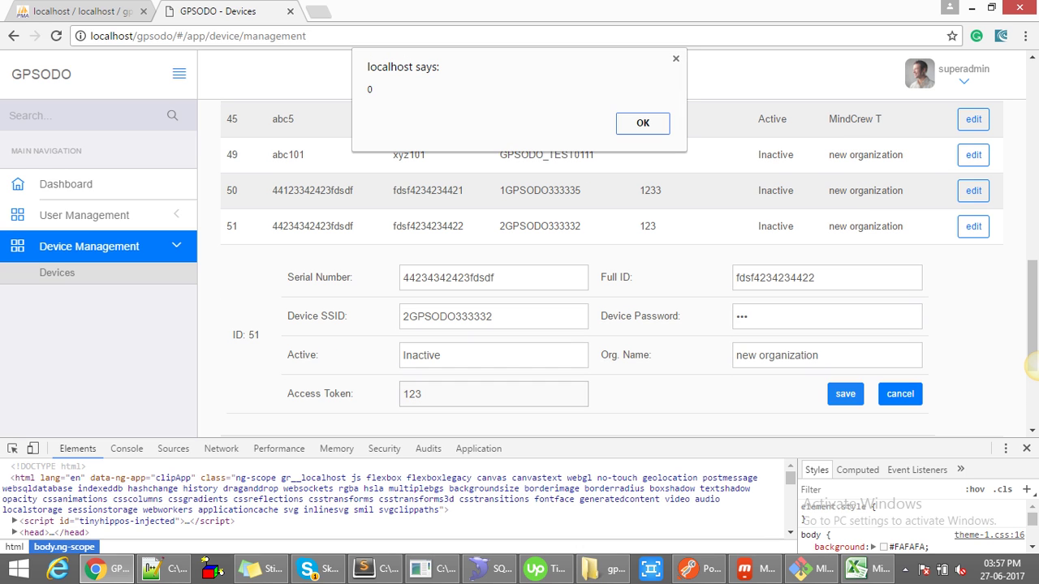
key(Return)
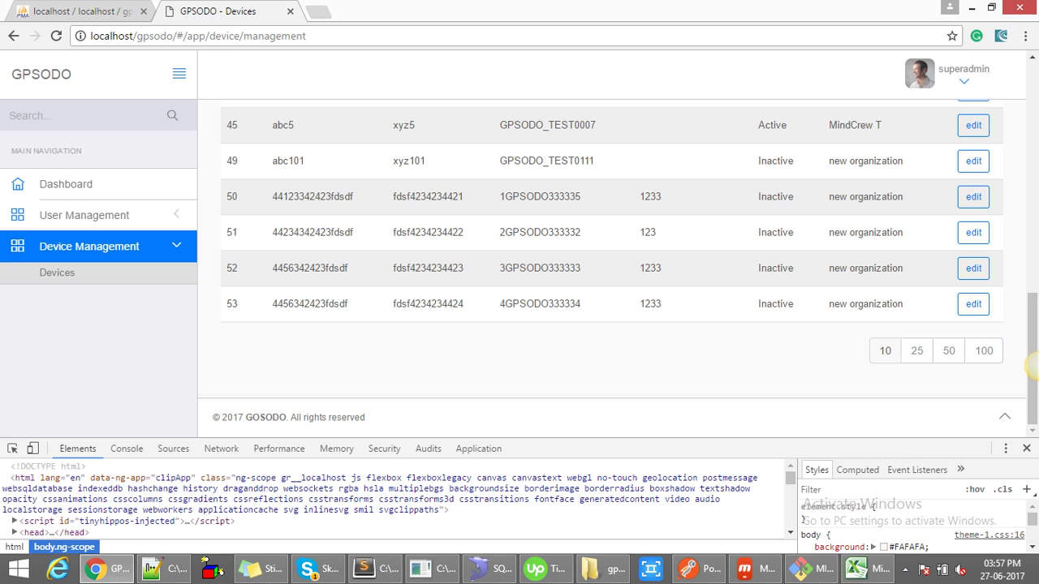
- Sort the device list by Full ID, Device SSID, Access Token, Active, then Org. Name
scroll(1032, 366, up, 3)
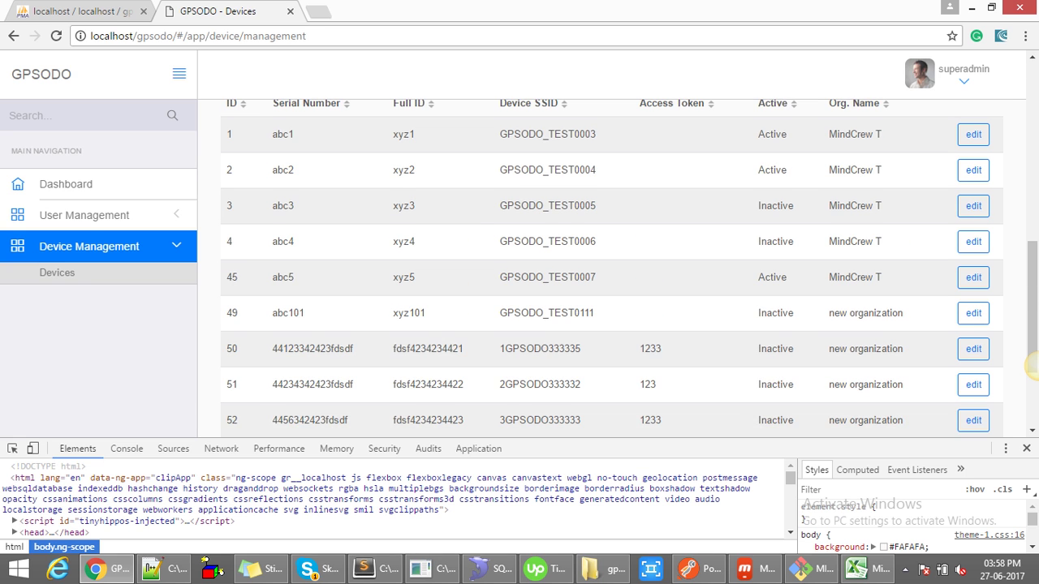
scroll(609, 309, up, 1)
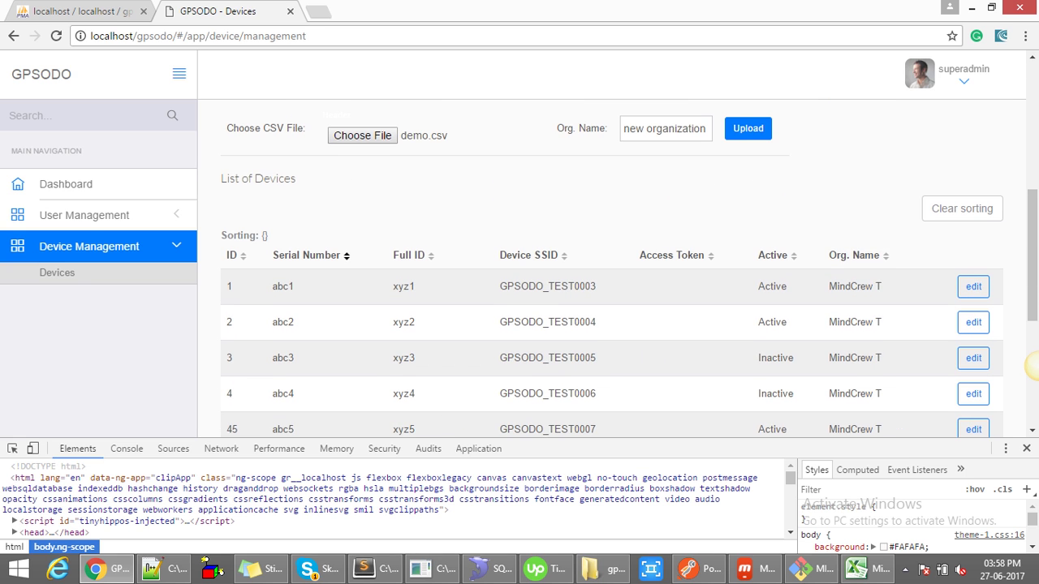
click(308, 255)
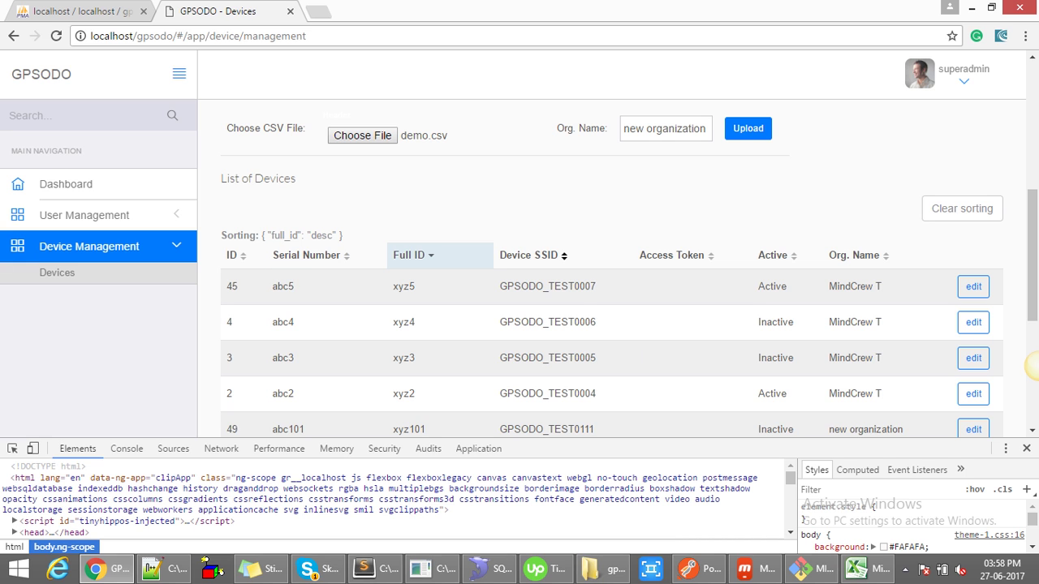
click(564, 256)
click(710, 256)
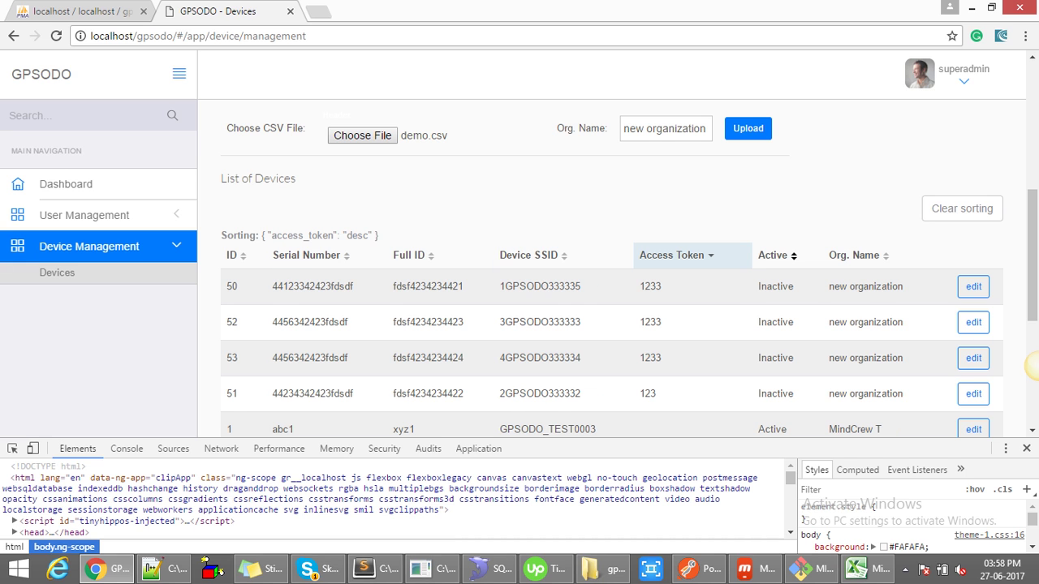
click(794, 256)
click(885, 255)
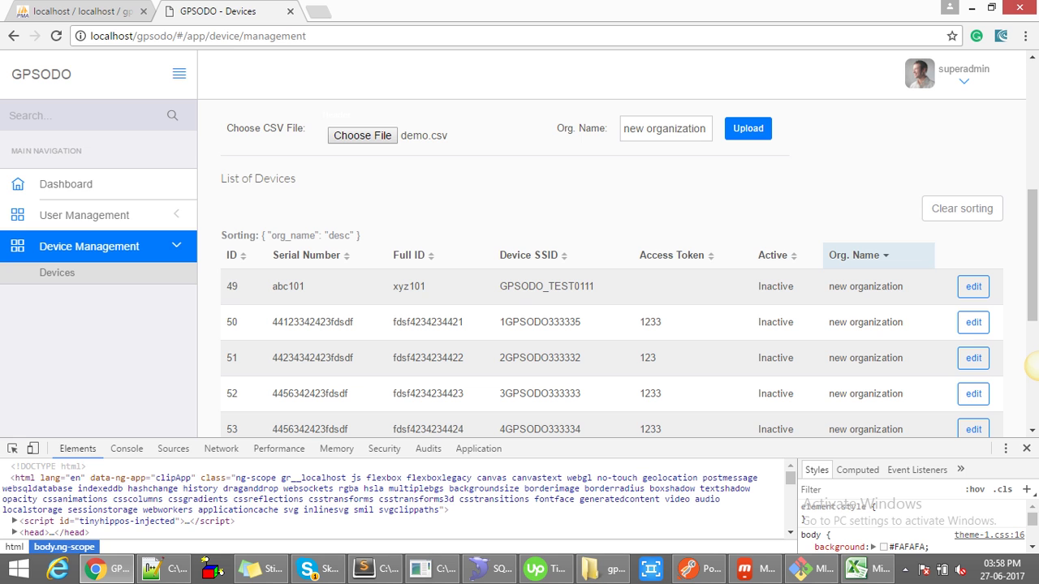
scroll(1032, 366, up, 1)
scroll(1032, 366, down, 2)
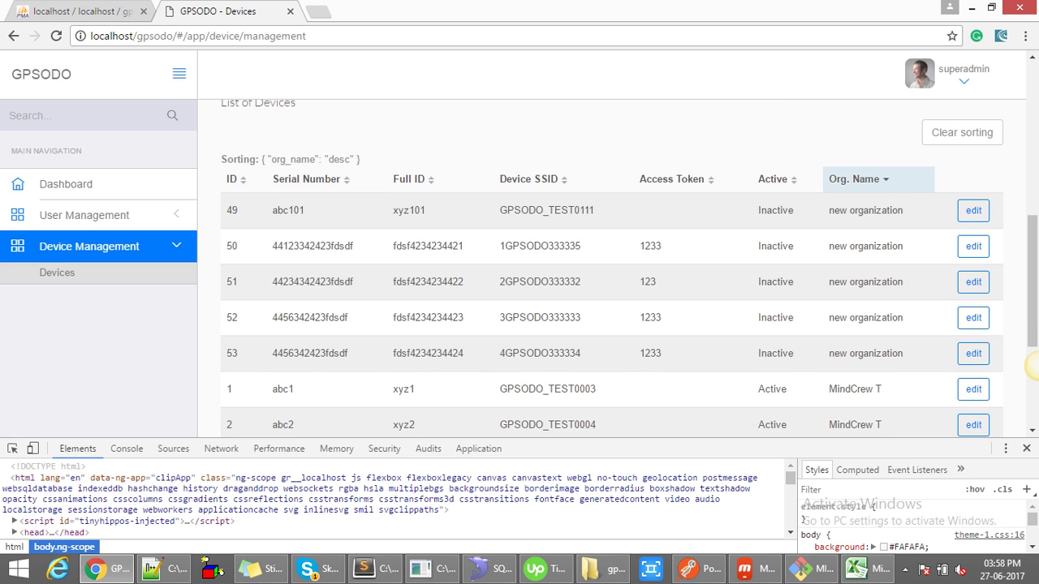
scroll(1032, 366, down, 3)
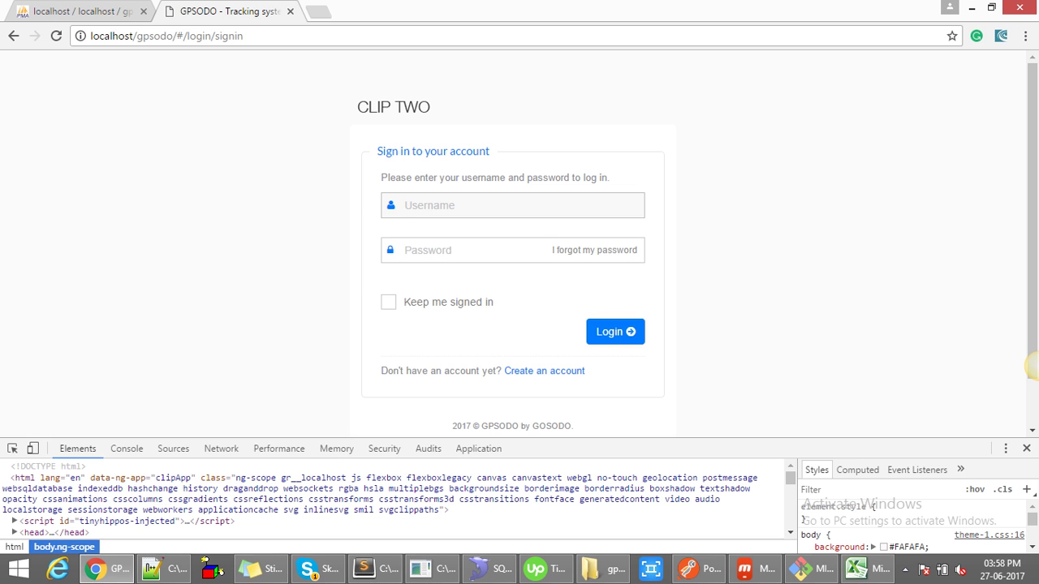
- Copy the super-admin username from index.js into the GPSODO sign-in form
click(363, 568)
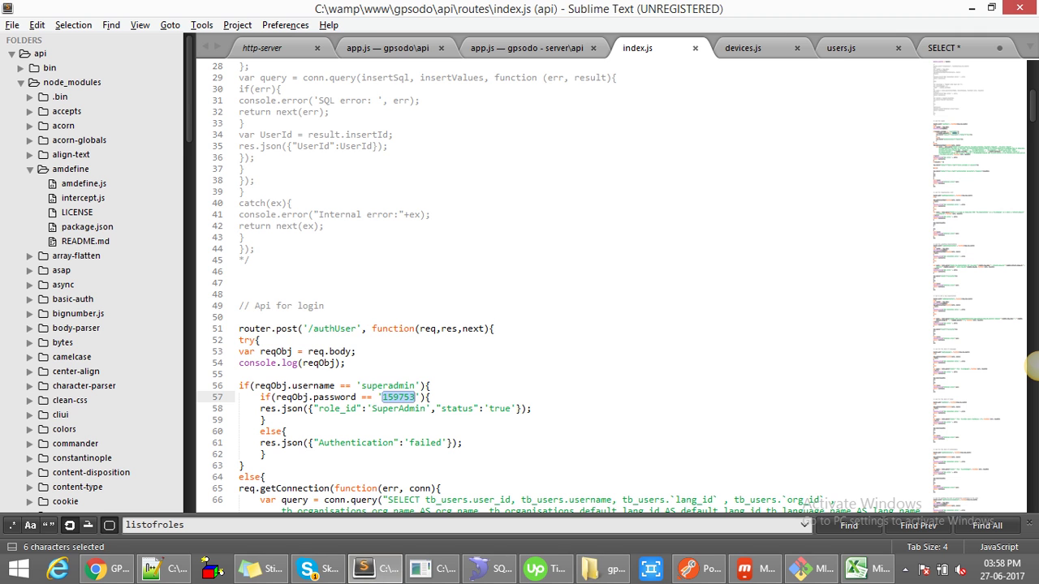
double_click(388, 386)
key(ctrl+c)
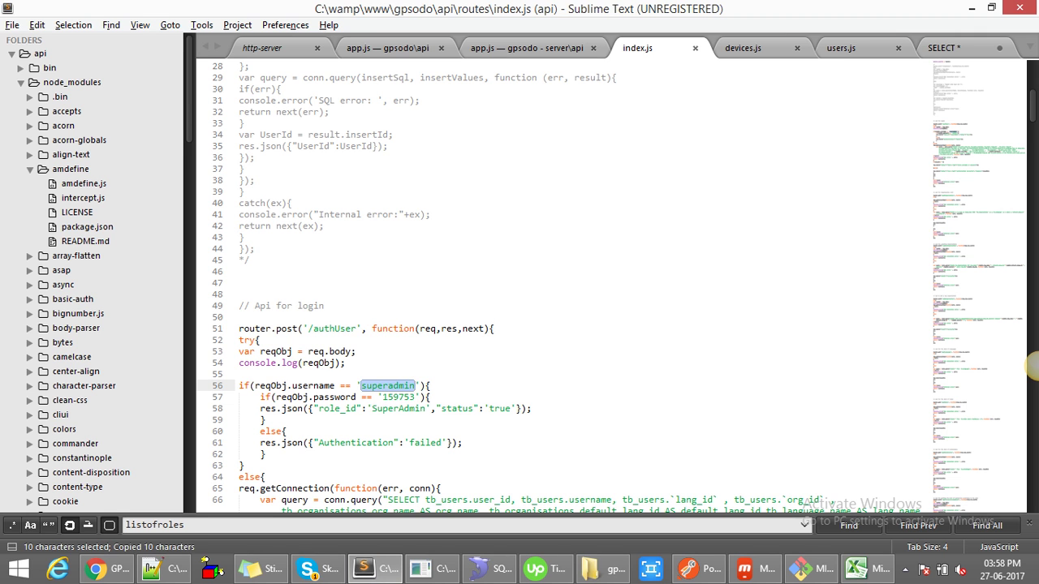
key(alt+Tab)
key(ctrl+v)
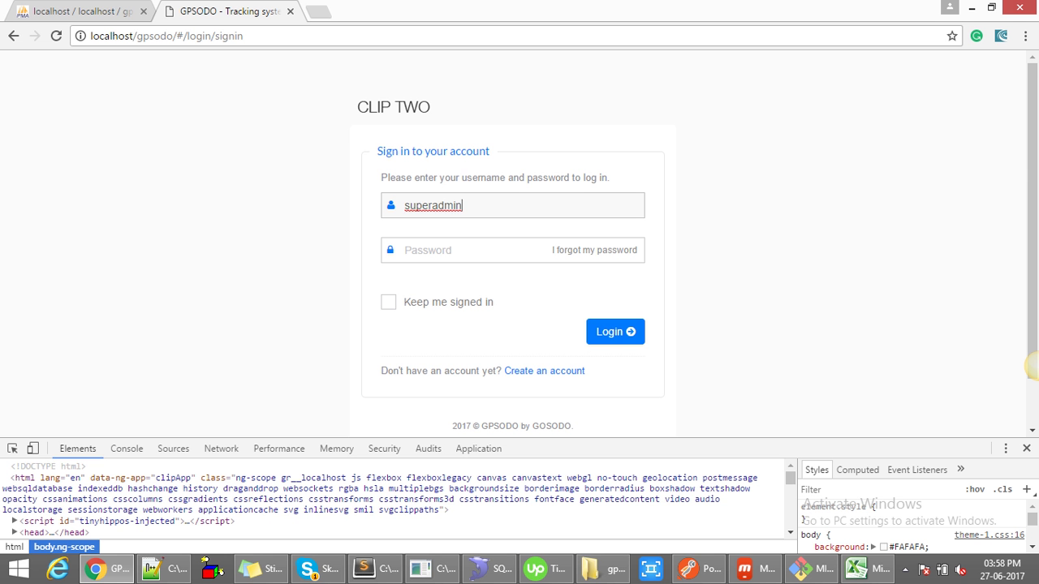
- Copy the super-admin password into the password field and sign in
key(alt+Tab)
double_click(397, 397)
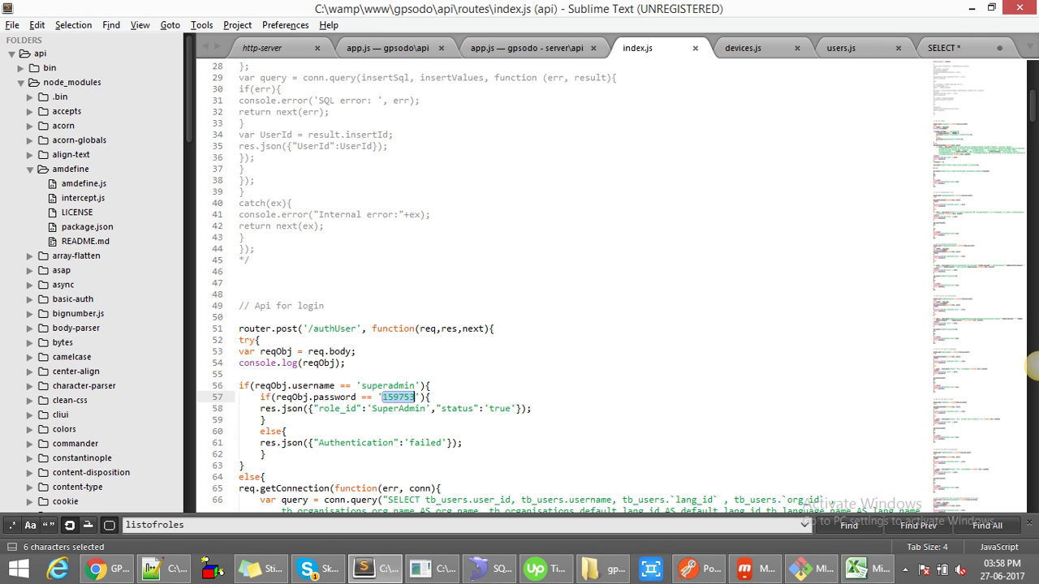
key(ctrl+c)
key(alt+Tab)
key(Tab)
key(ctrl+v)
key(Return)
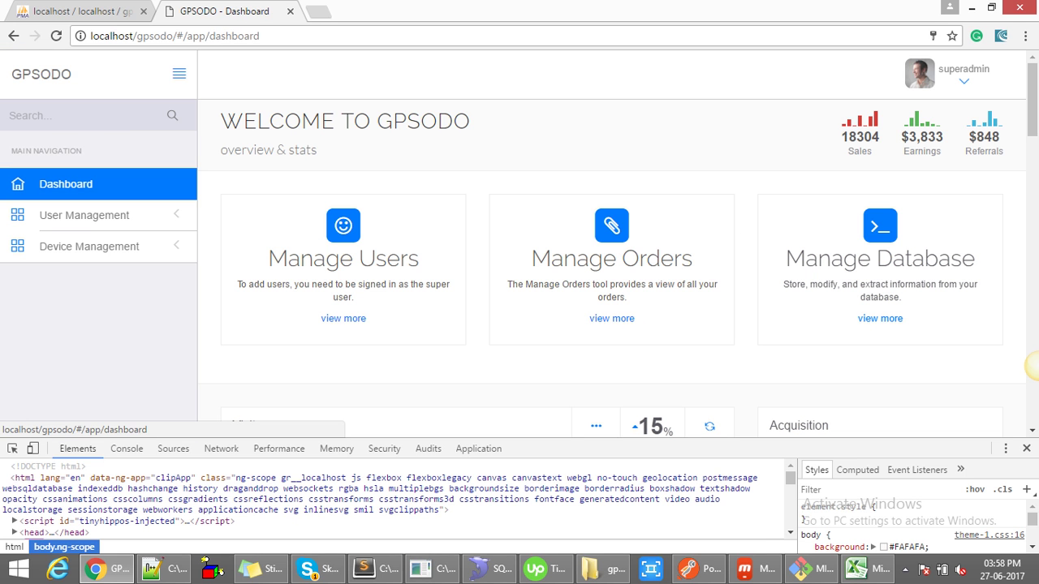
- Open Users under User Management, highlight the first user's role and e-mail, then log out
click(85, 215)
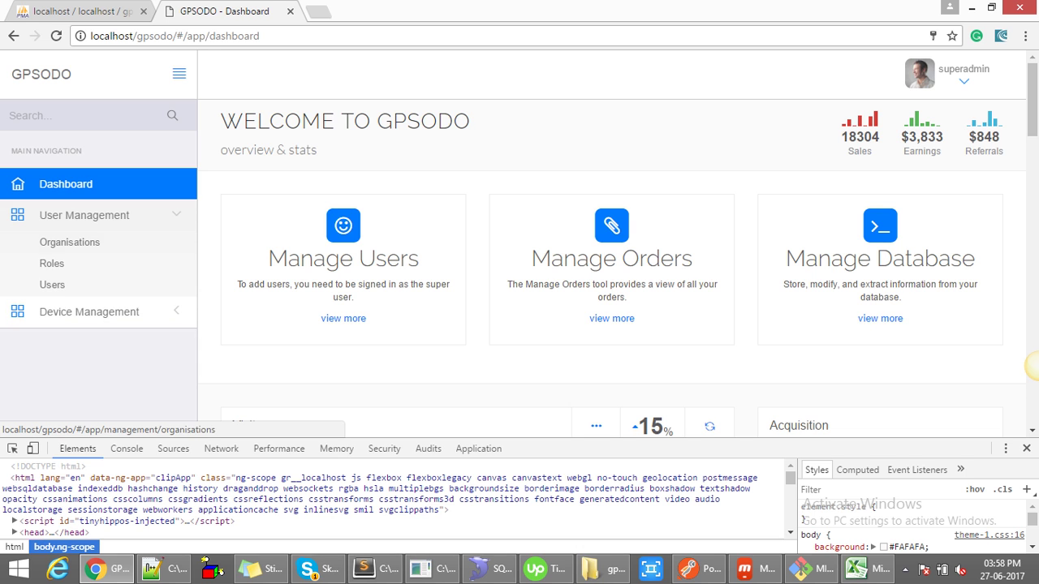
click(52, 285)
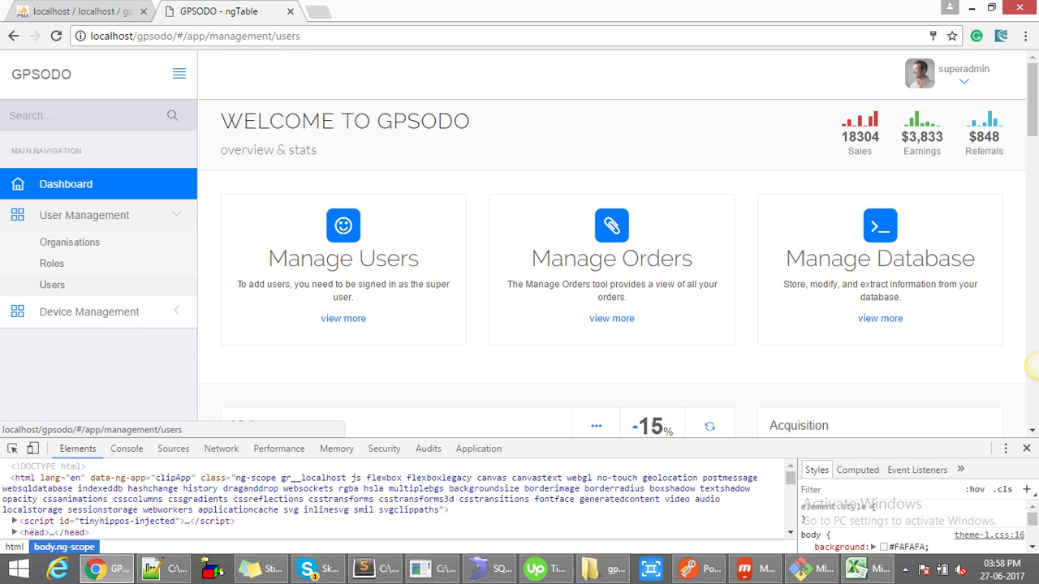
scroll(1031, 366, down, 4)
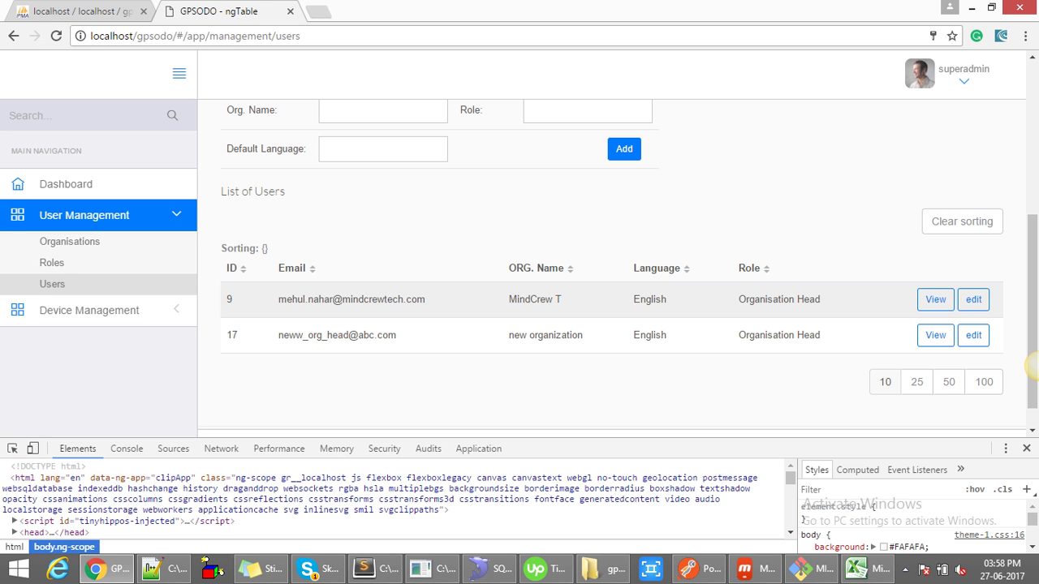
drag(822, 299, 738, 299)
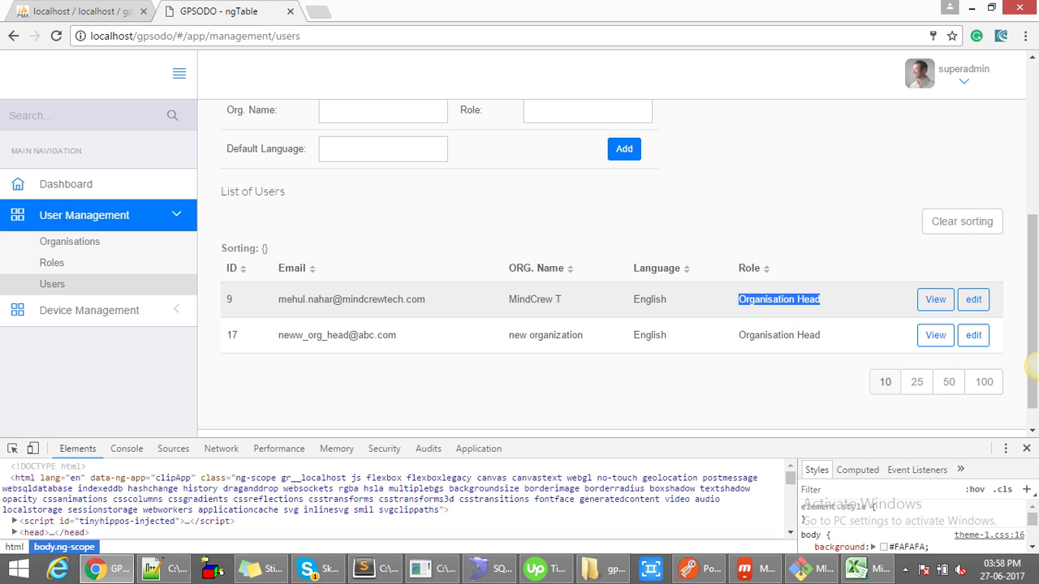
drag(425, 299, 278, 299)
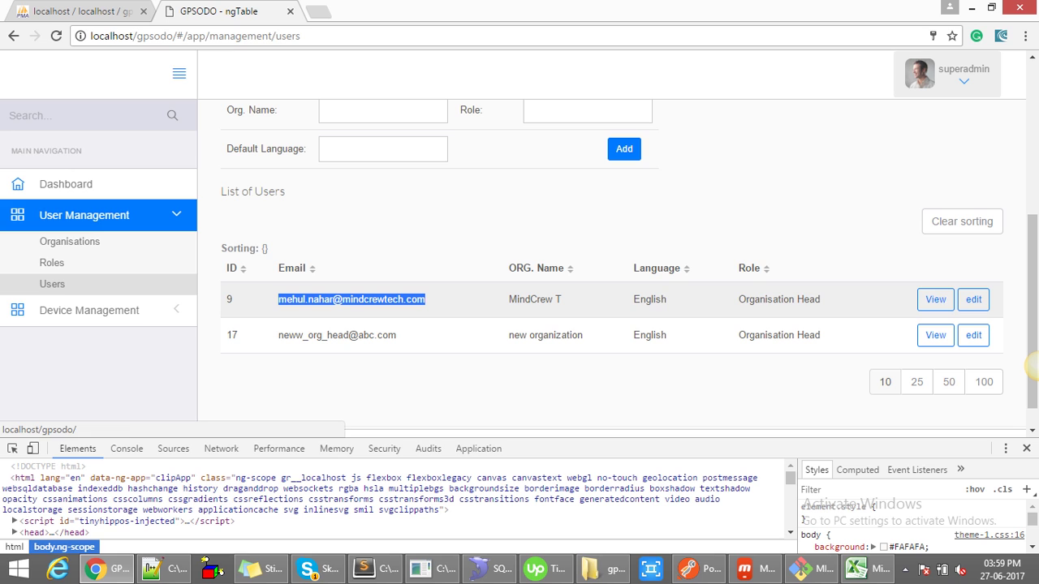
click(963, 81)
click(899, 111)
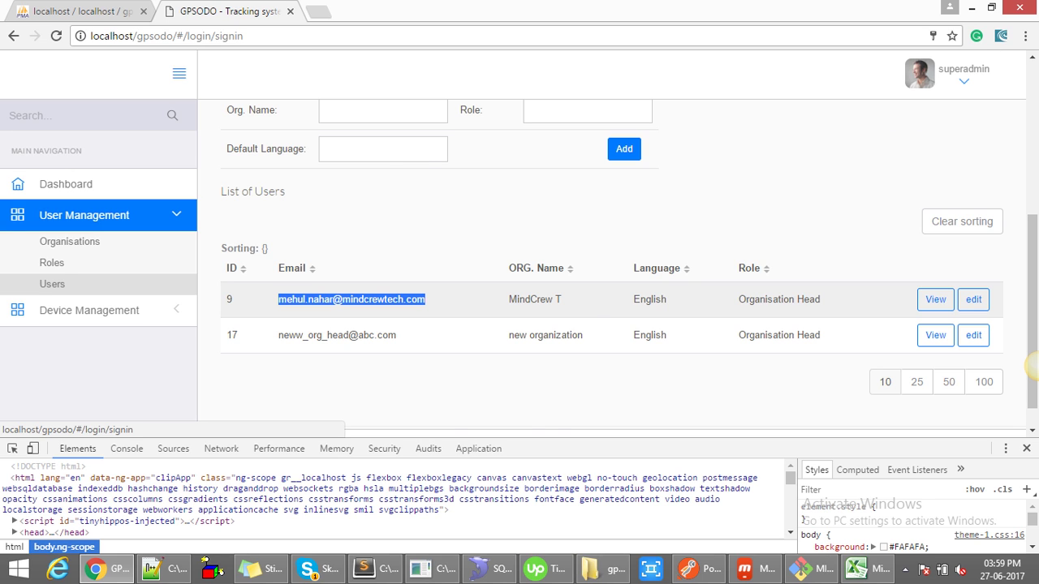